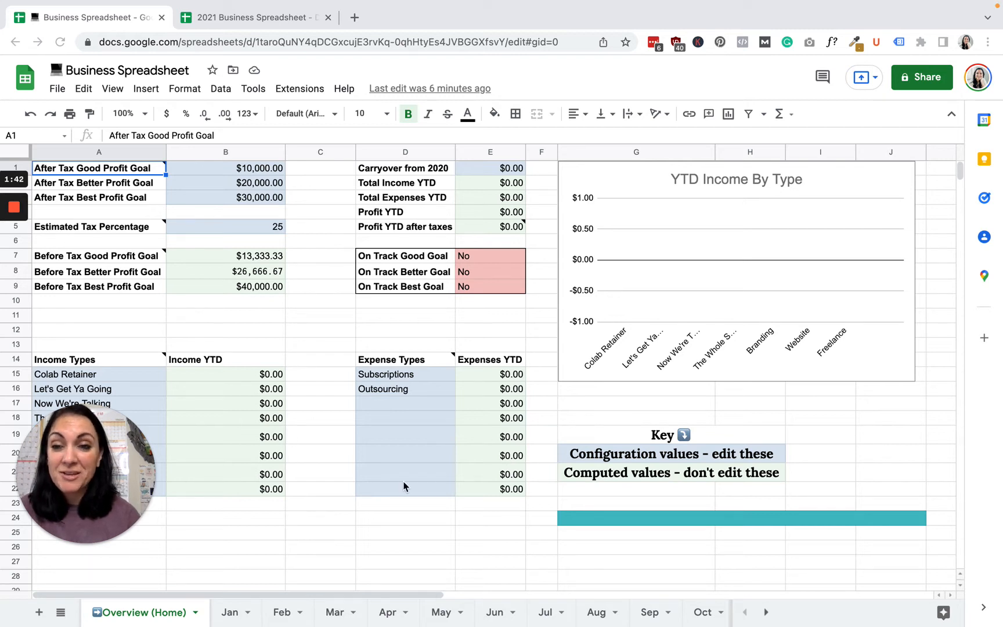
pyautogui.click(493, 376)
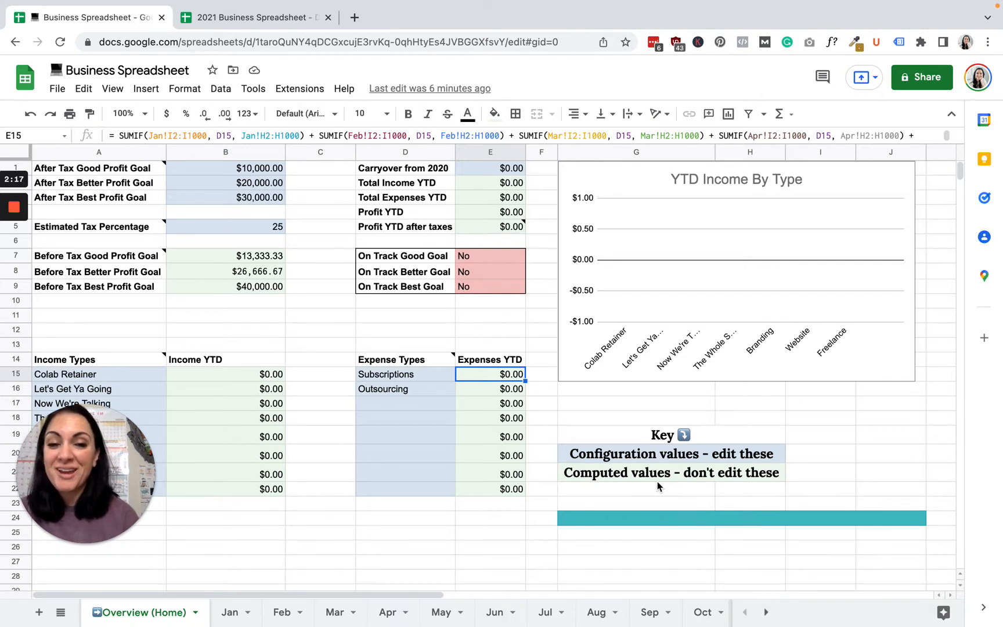
pyautogui.click(399, 378)
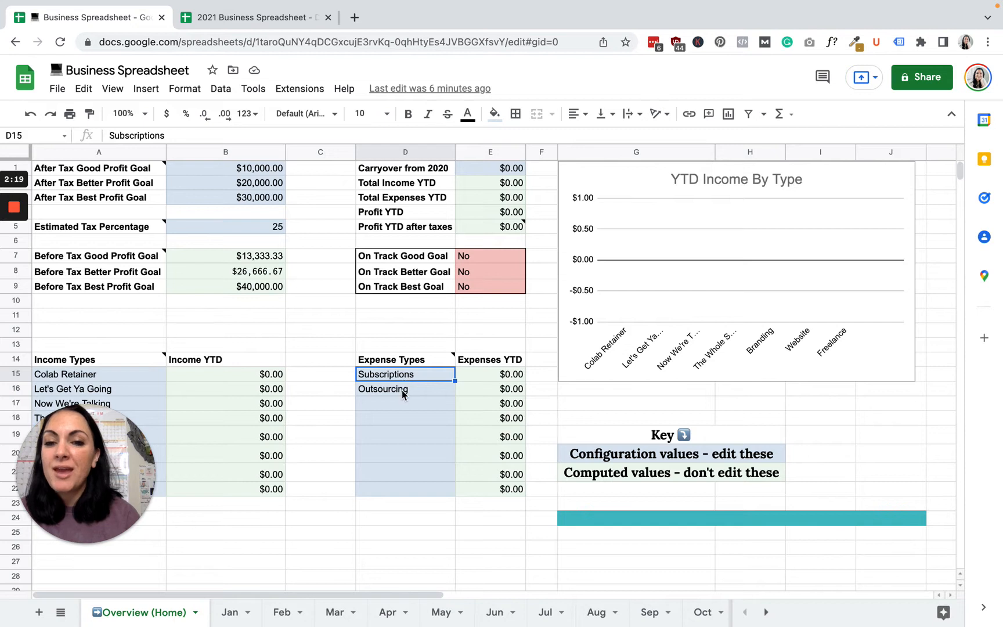
pyautogui.click(403, 391)
pyautogui.click(400, 403)
pyautogui.click(401, 422)
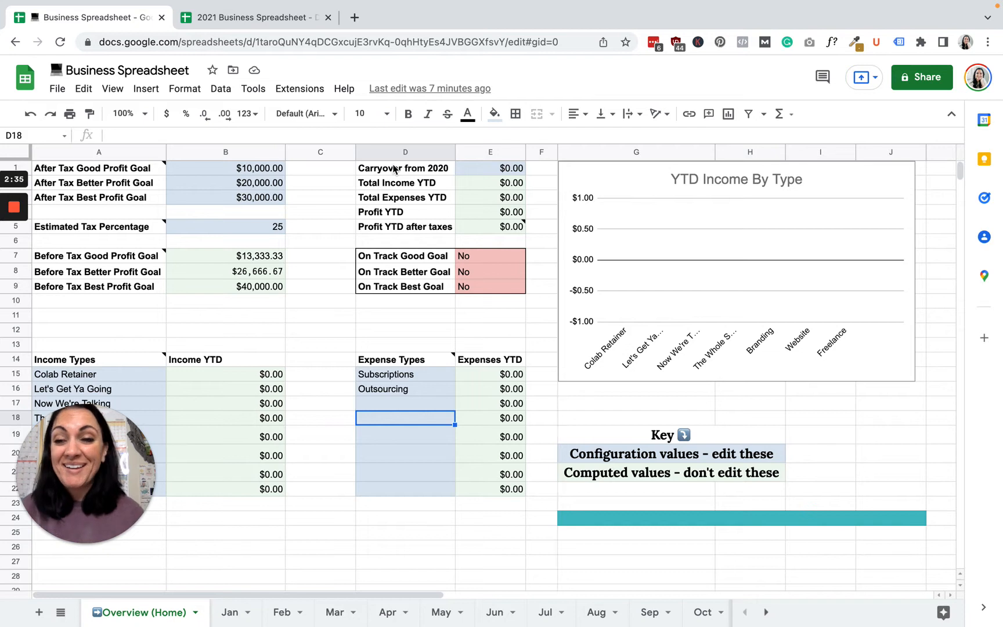
# Step: Change the carryover label in cell D1 to "Carryover from 2022"
pyautogui.click(430, 172)
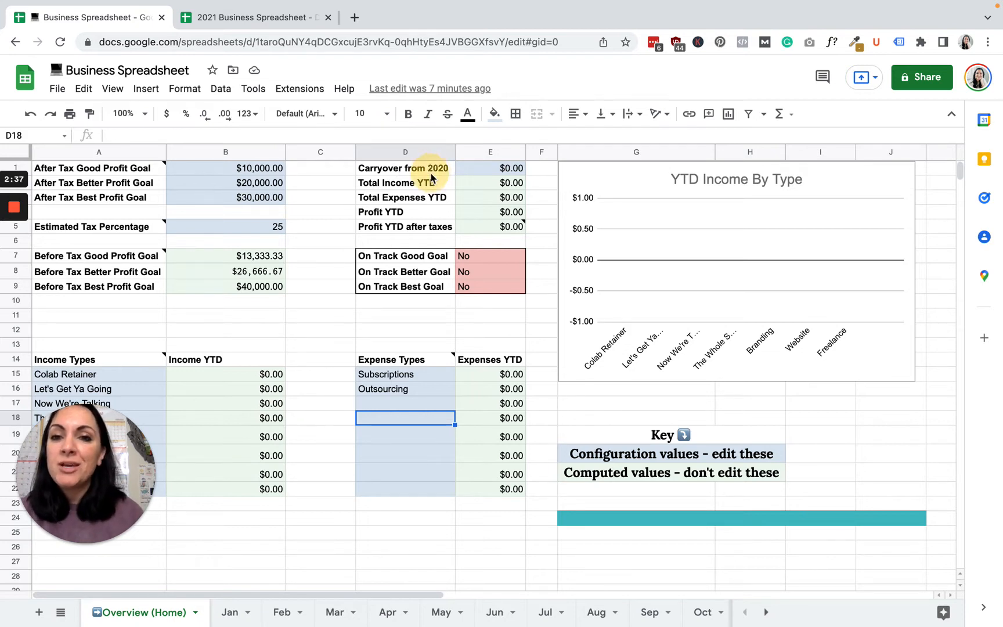
pyautogui.write('Car')
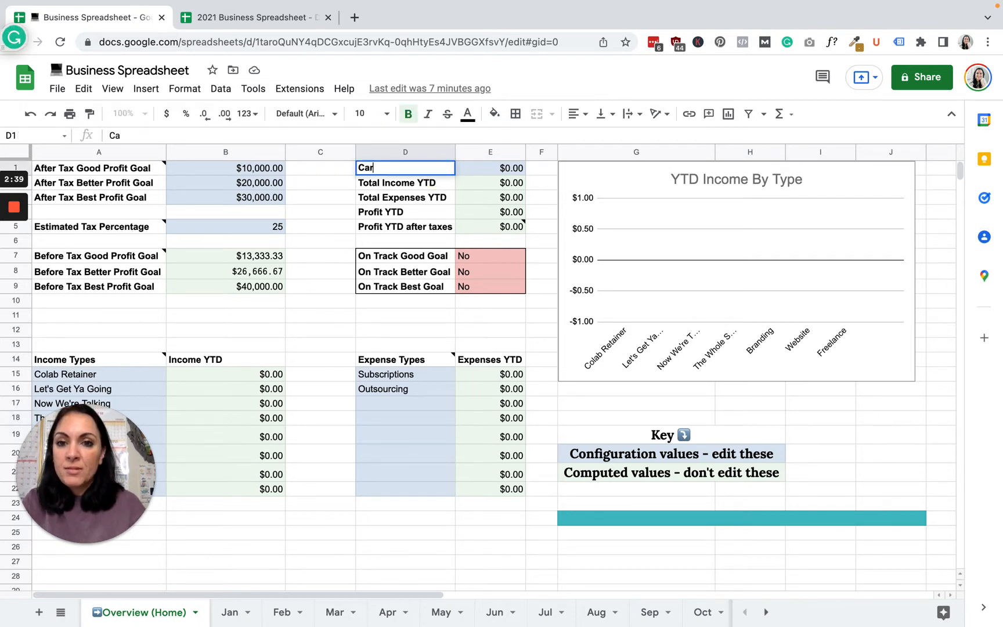
pyautogui.write('ryover from')
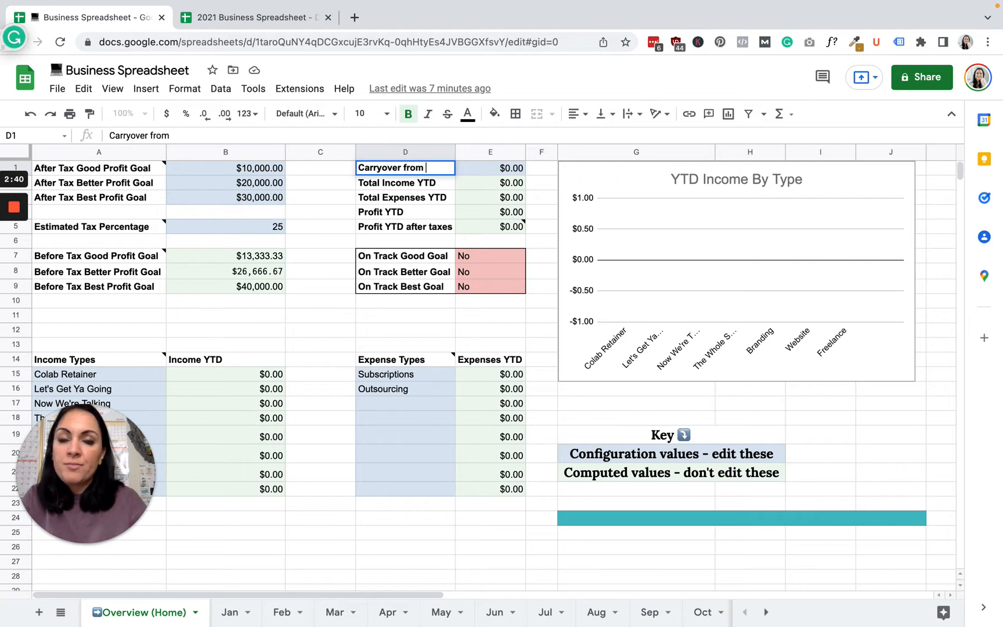
pyautogui.write(' 2022')
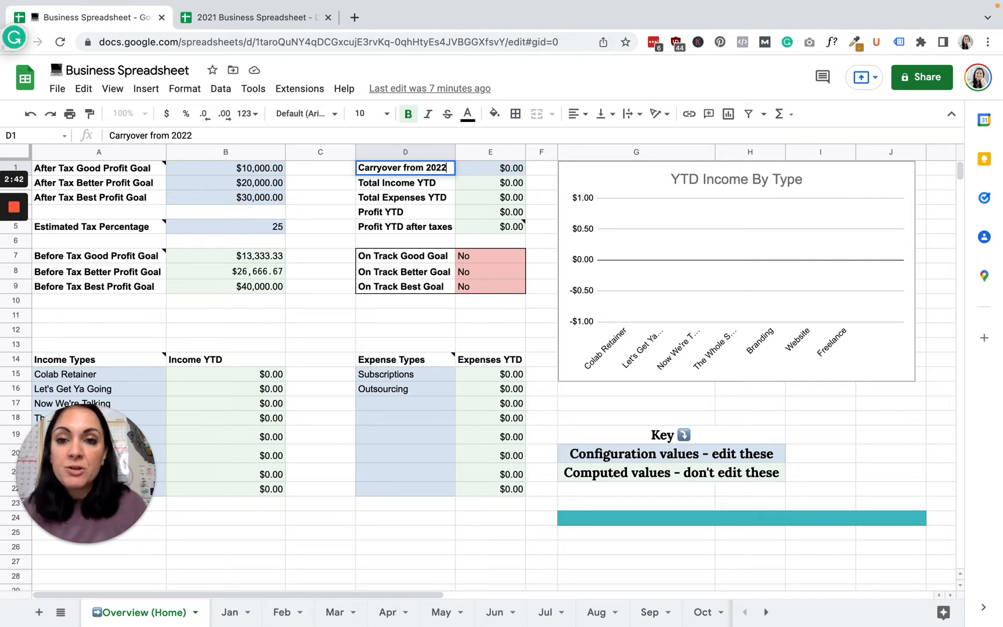
pyautogui.click(342, 174)
pyautogui.click(342, 186)
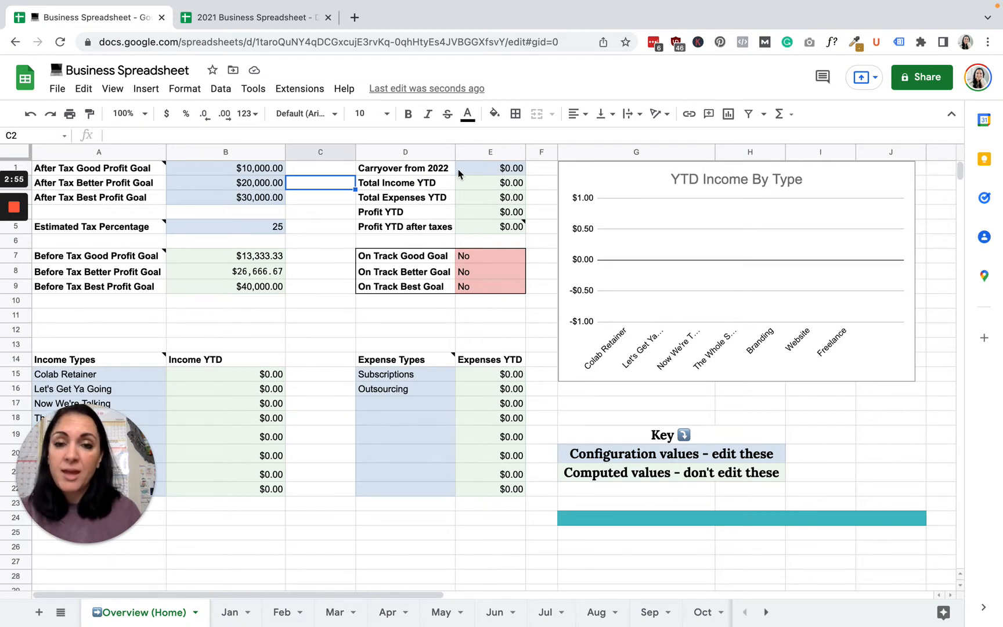
# Step: Set the Estimated Tax Percentage in cell B5 to 30
pyautogui.click(264, 173)
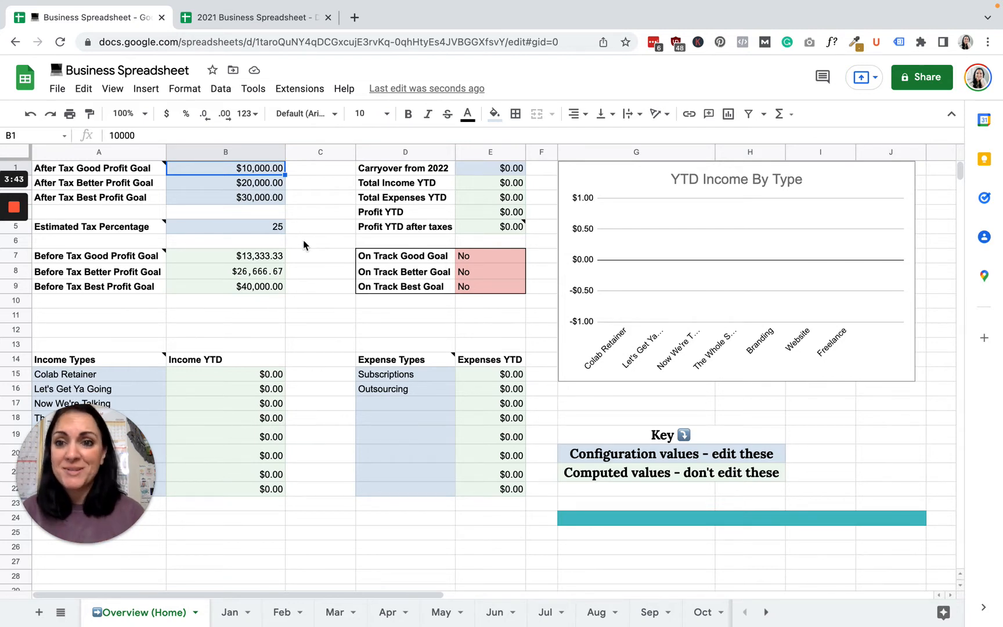
pyautogui.click(267, 228)
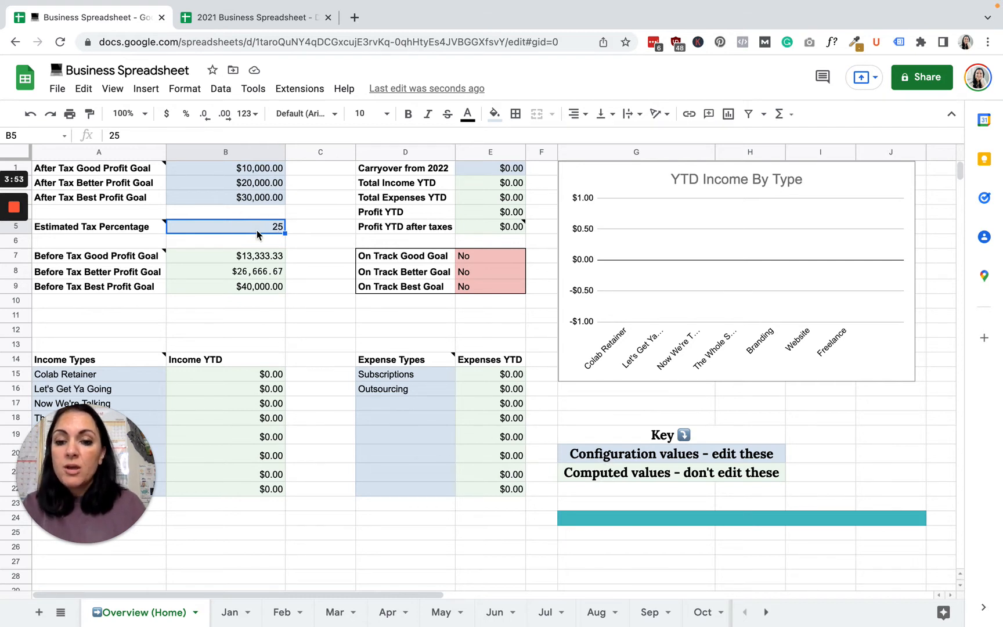
pyautogui.write('30')
pyautogui.click(335, 231)
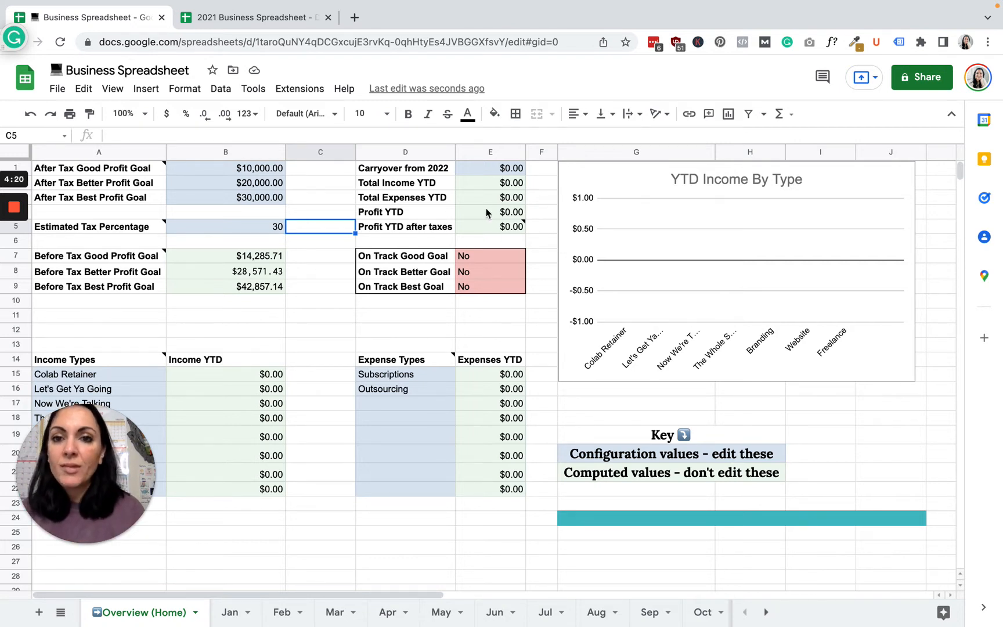
# Step: Set the After Tax Good Profit Goal in cell B1 to 20,000
pyautogui.click(266, 170)
pyautogui.write('15')
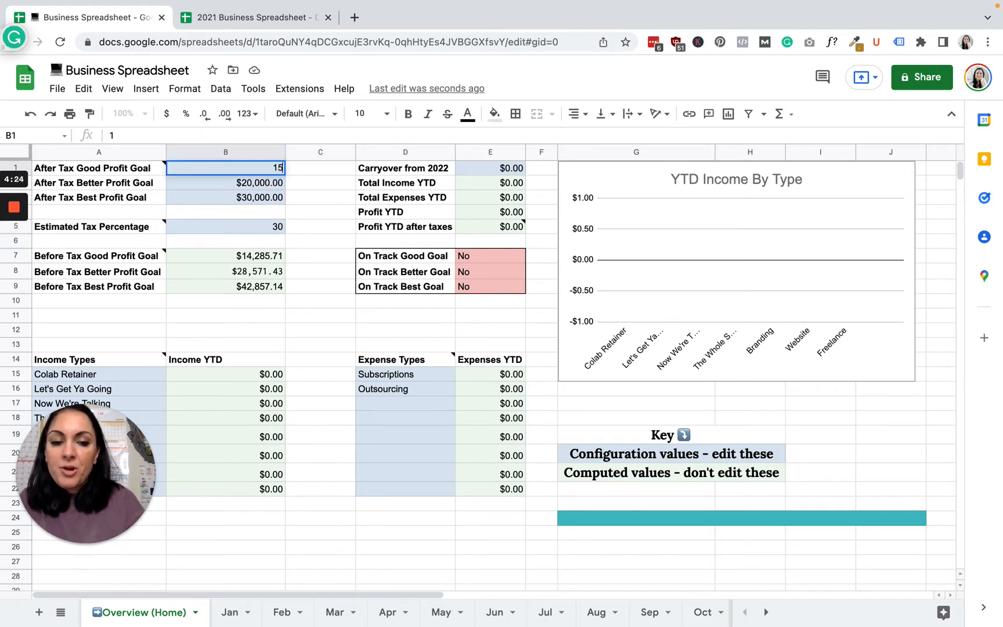
pyautogui.write('000')
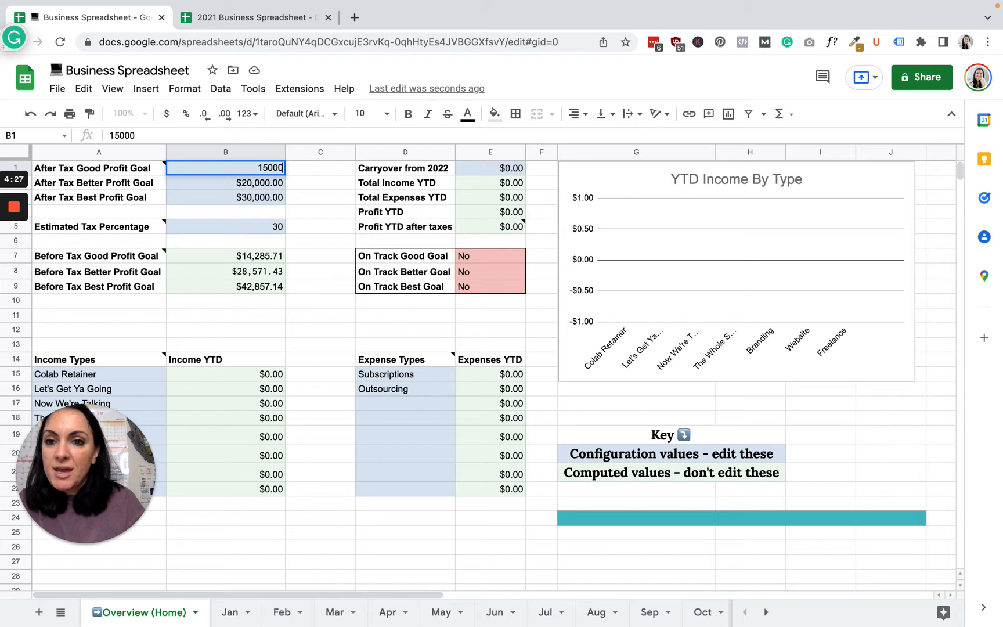
pyautogui.press('BackSpace')
pyautogui.press('BackSpace')
pyautogui.press('BackSpace')
pyautogui.press('BackSpace')
pyautogui.press('BackSpace')
pyautogui.write('20,000')
# Step: Set the After Tax Better Profit Goal in cell B2 to 40,000
pyautogui.click(258, 185)
pyautogui.doubleClick(255, 184)
pyautogui.press('BackSpace')
pyautogui.press('BackSpace')
pyautogui.press('BackSpace')
pyautogui.press('BackSpace')
pyautogui.press('BackSpace')
pyautogui.write('40,000')
# Step: Set the After Tax Best Profit Goal in cell B3 to 80000
pyautogui.click(251, 198)
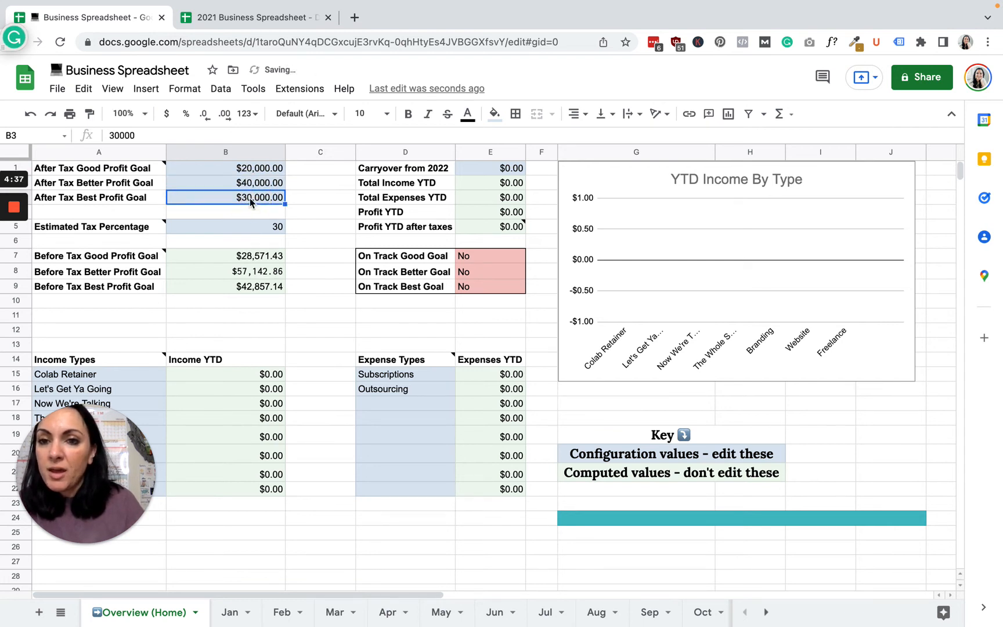
pyautogui.doubleClick(250, 198)
pyautogui.press('BackSpace')
pyautogui.press('BackSpace')
pyautogui.press('BackSpace')
pyautogui.press('BackSpace')
pyautogui.press('BackSpace')
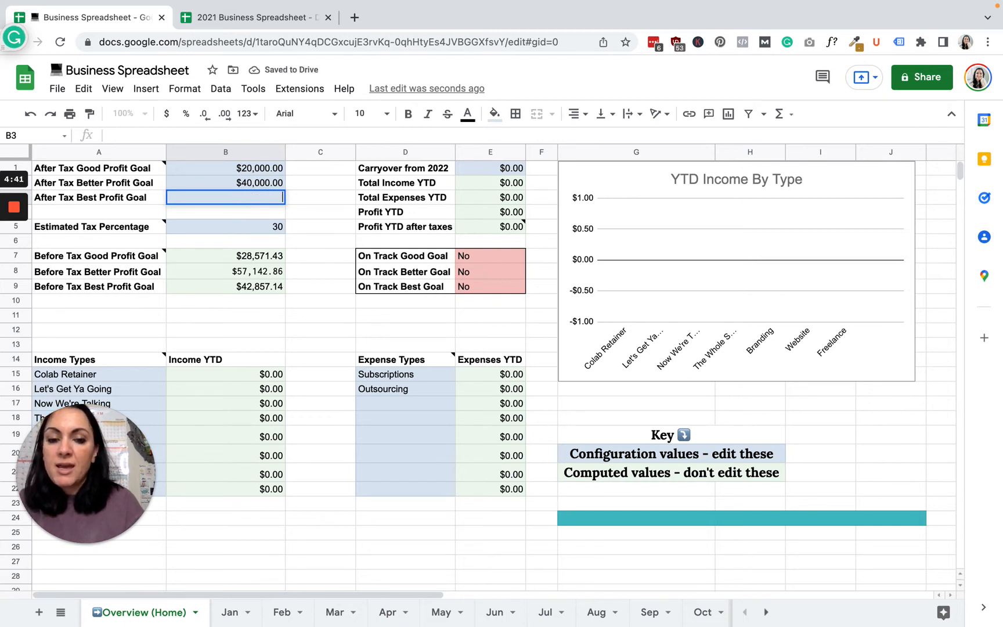
pyautogui.write('80000')
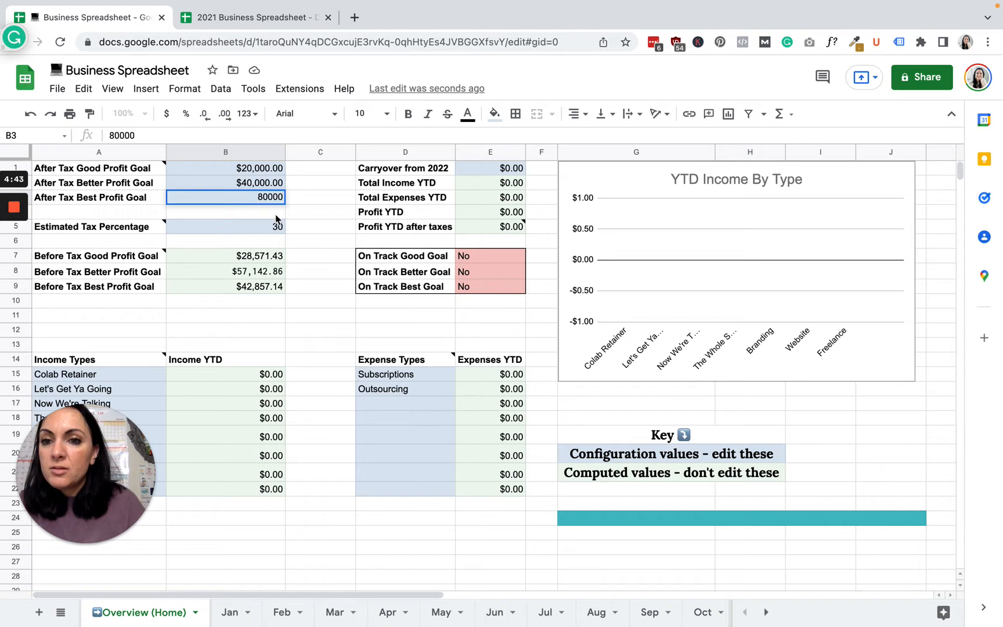
pyautogui.click(313, 213)
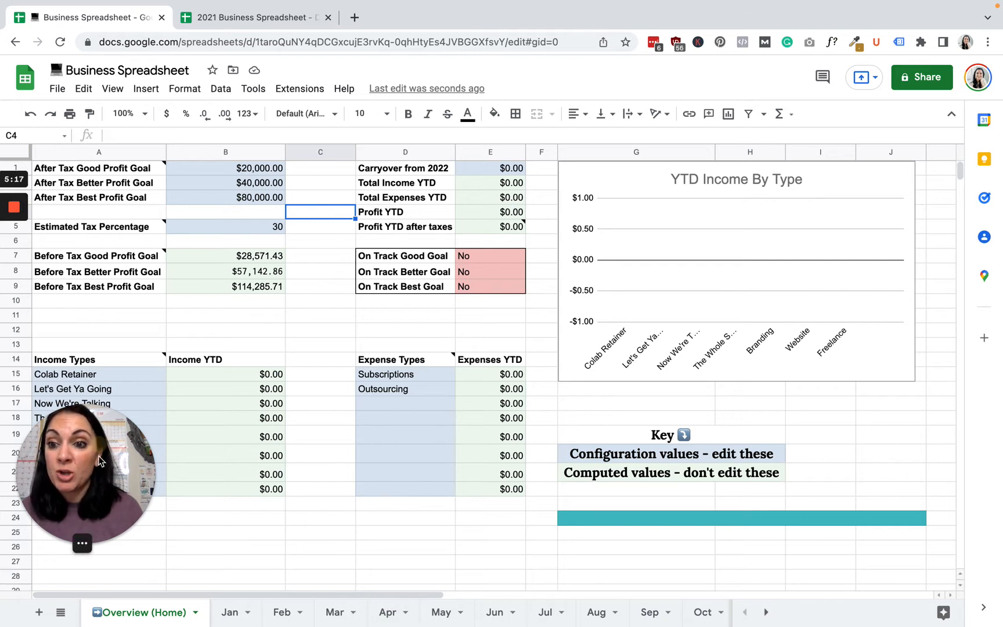
pyautogui.click(91, 501)
pyautogui.moveTo(102, 442); pyautogui.dragTo(108, 520)
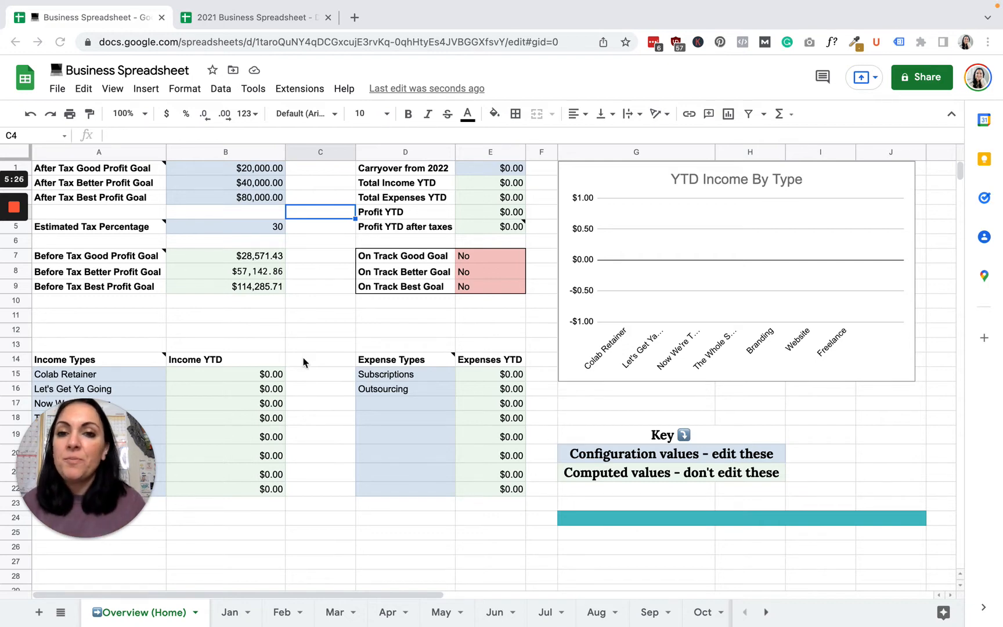
pyautogui.scroll(-4, 304, 371)
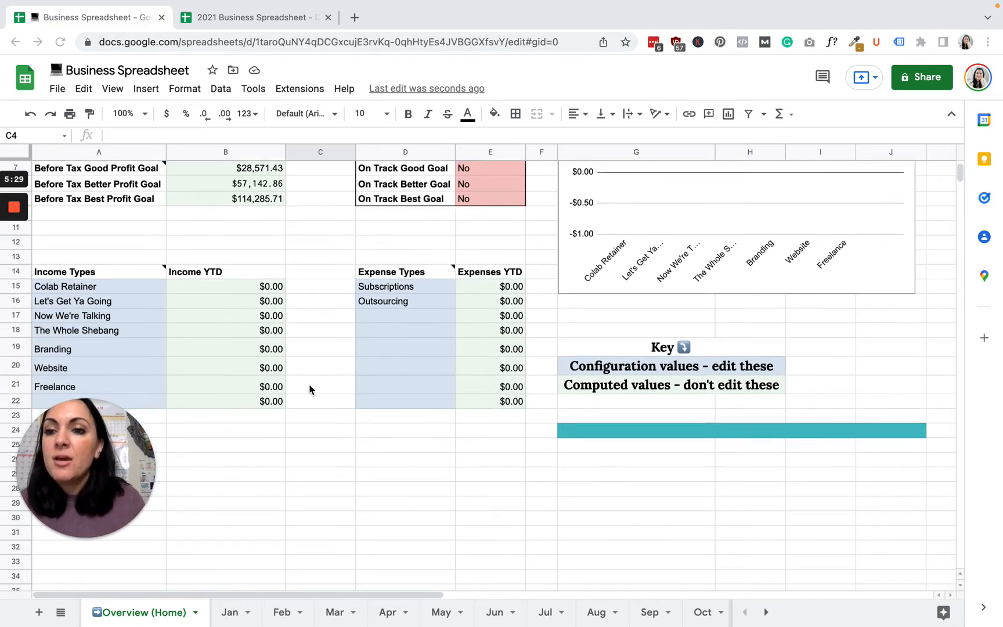
pyautogui.scroll(4, 309, 389)
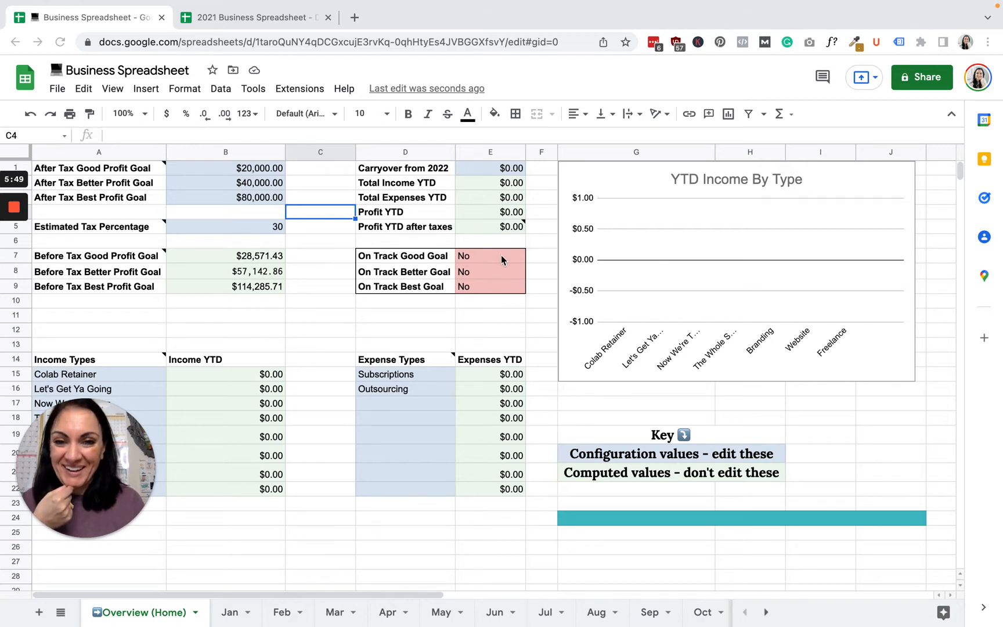
# Step: Clear all the sample entries from the Income Types list, from Colab Retainer through Freelance
pyautogui.scroll(-3, 285, 441)
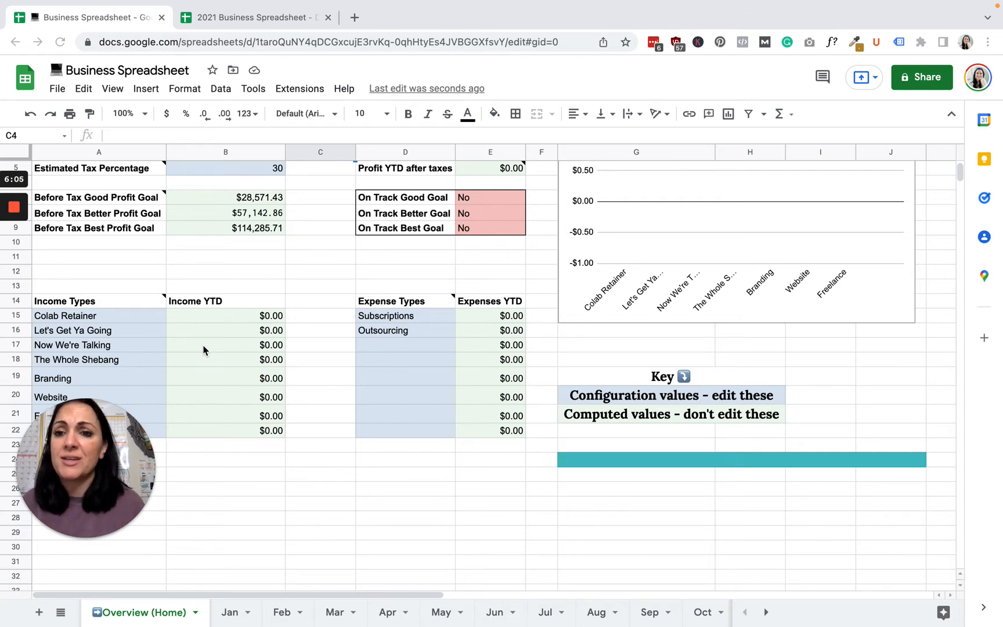
pyautogui.scroll(-3, 203, 349)
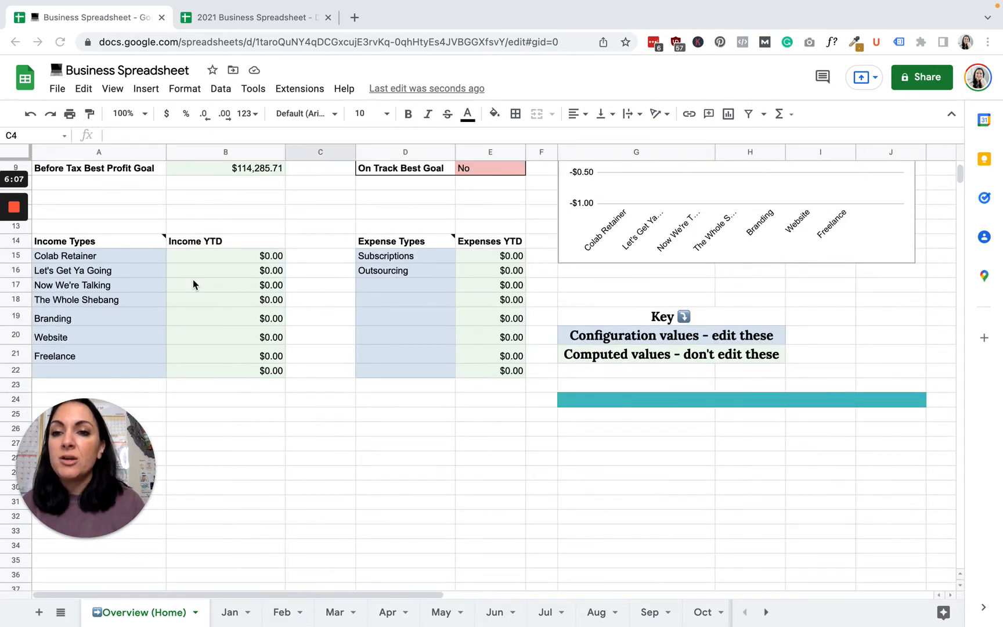
pyautogui.click(85, 255)
pyautogui.press('Delete')
pyautogui.press('Down')
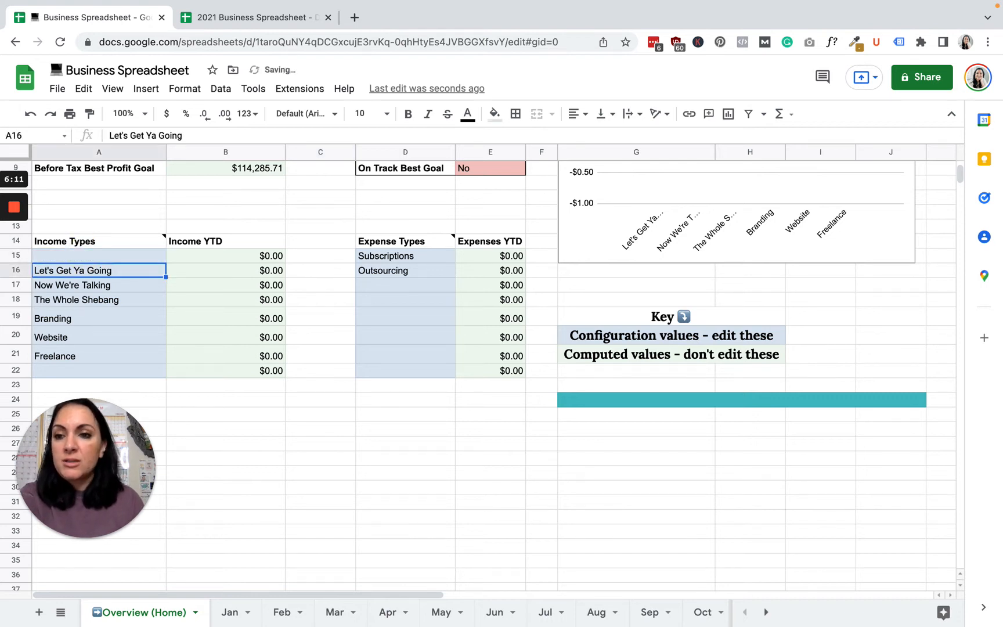
pyautogui.press('Delete')
pyautogui.press('Down')
pyautogui.press('Delete')
pyautogui.press('Down')
pyautogui.press('Delete')
pyautogui.press('Down')
pyautogui.press('Delete')
pyautogui.press('Down')
pyautogui.press('Delete')
pyautogui.press('Down')
pyautogui.press('Delete')
pyautogui.press('Up')
pyautogui.press('Up')
pyautogui.press('Up')
pyautogui.press('Up')
pyautogui.press('Up')
pyautogui.press('Up')
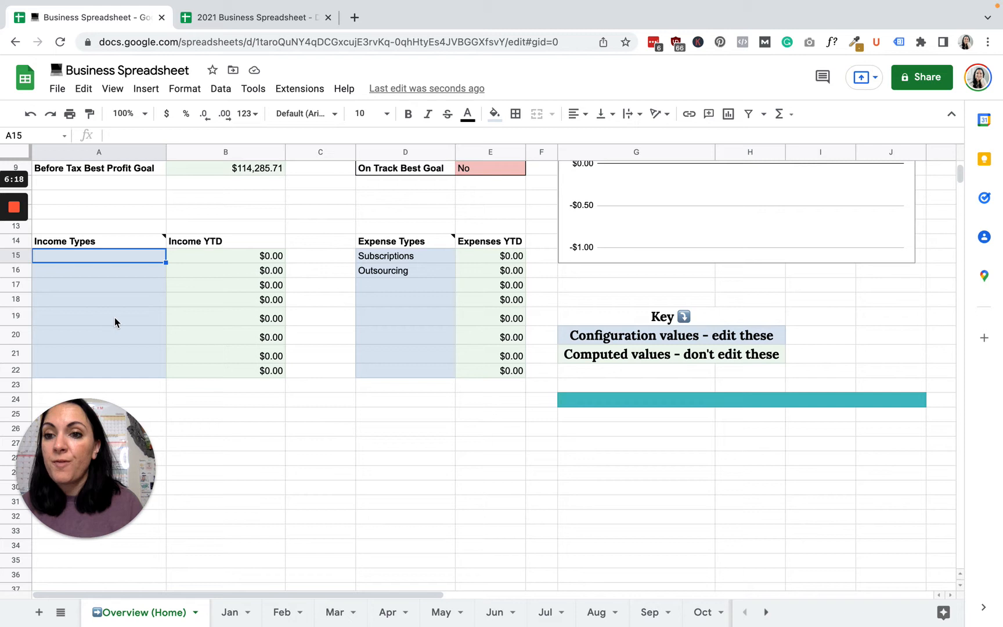
# Step: Enter "Digital product shop" and "branding photography" as the first two income types, in cells A15 and A16
pyautogui.moveTo(139, 243)
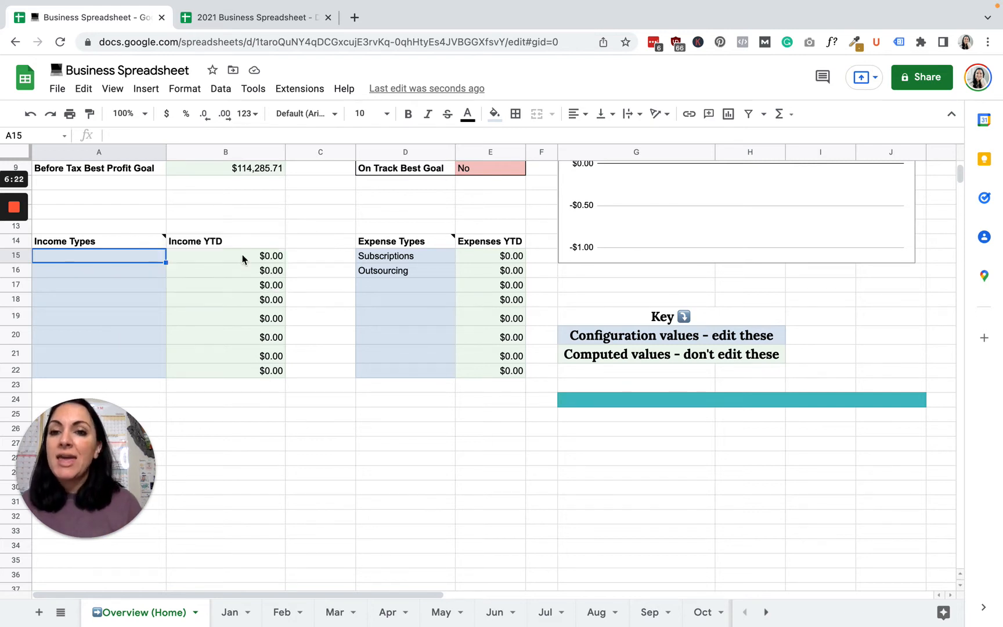
pyautogui.click(242, 257)
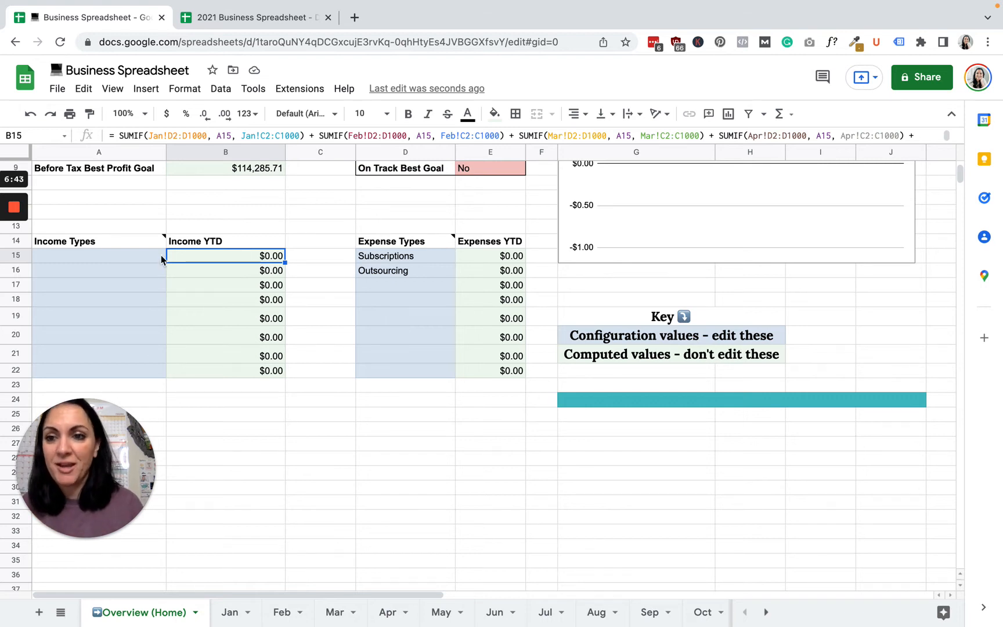
pyautogui.click(125, 255)
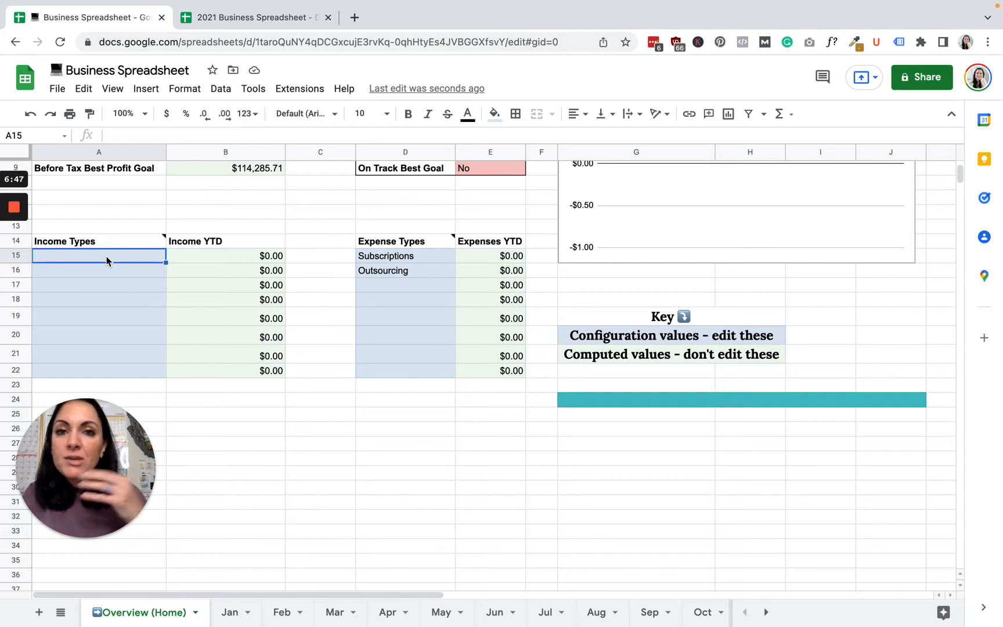
pyautogui.write('Digital product')
pyautogui.write('shop')
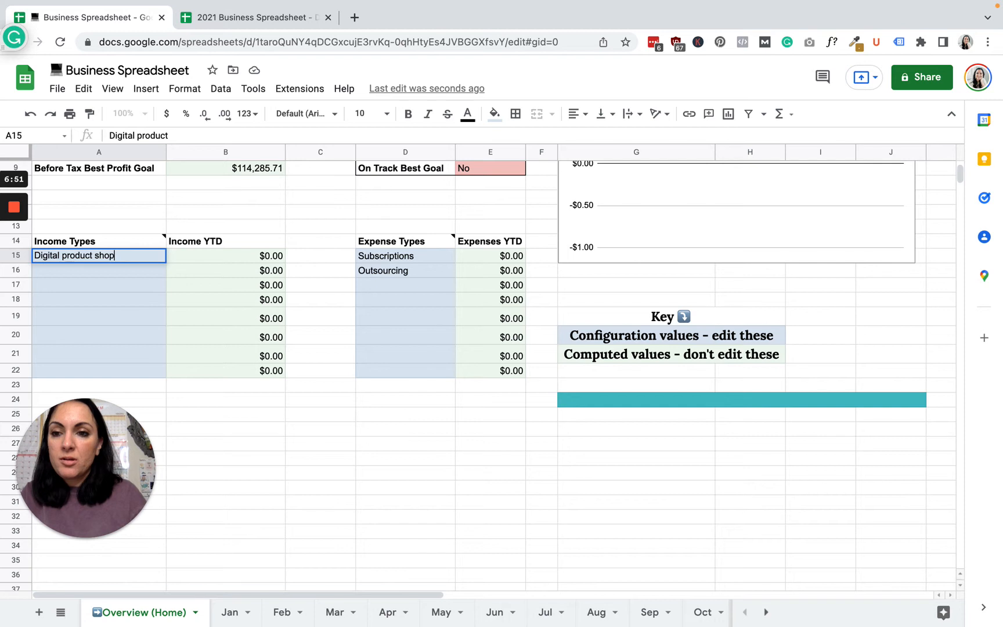
pyautogui.click(98, 272)
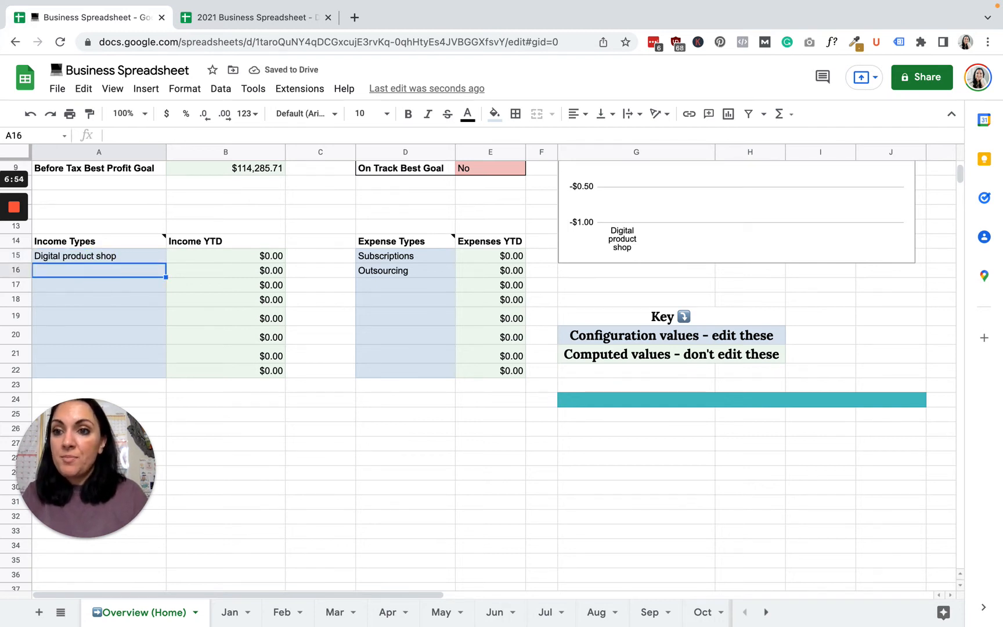
pyautogui.write('branding photograph')
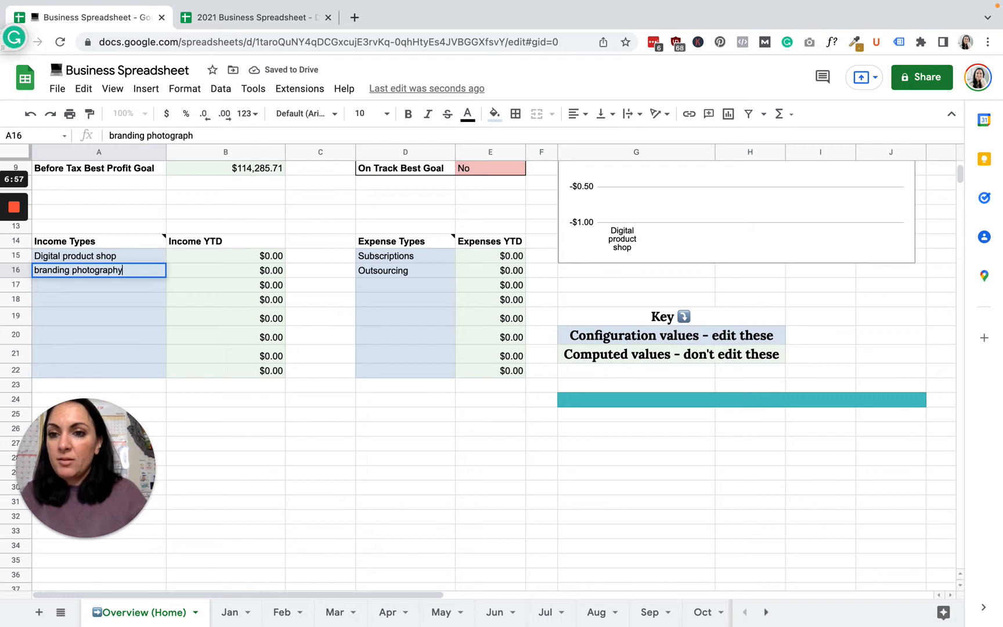
pyautogui.write('y')
# Step: Add "maternity photography" and "newborn photography" to the Income Types list in cells A17 and A18
pyautogui.click(89, 287)
pyautogui.write('maternity photography')
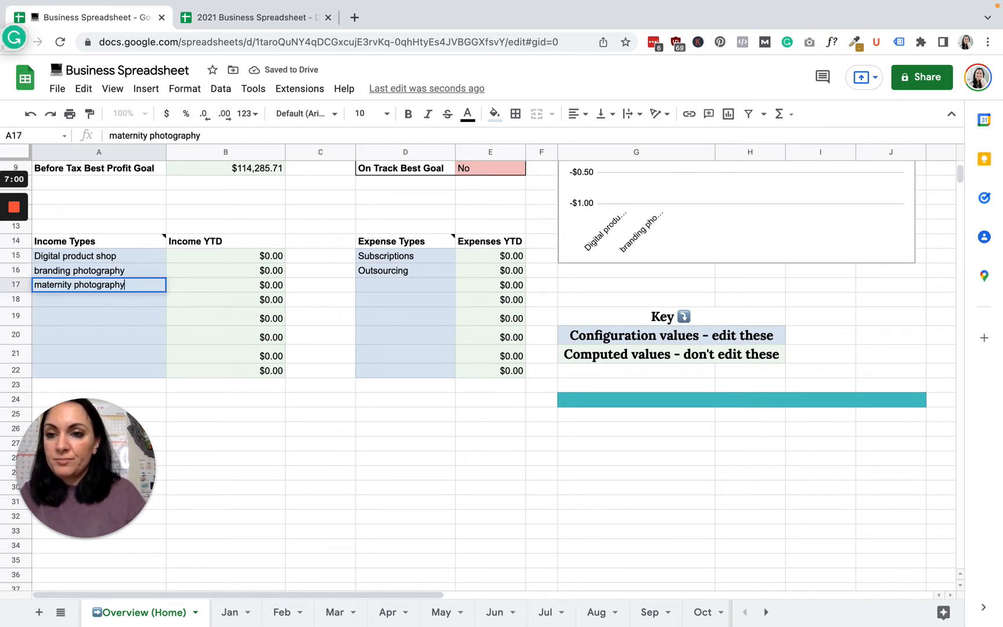
pyautogui.click(96, 303)
pyautogui.write('newborn photography')
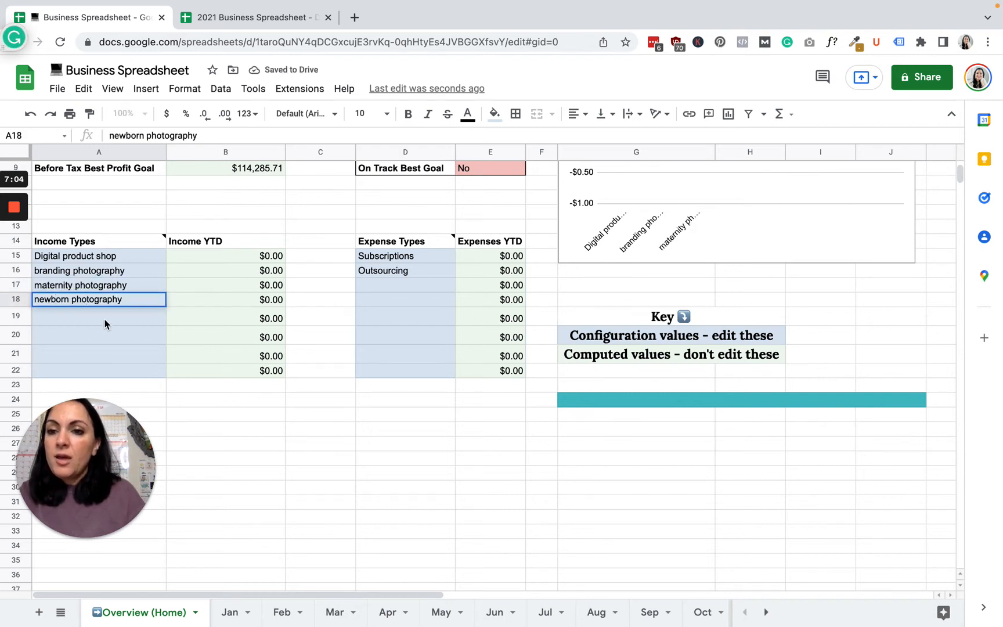
# Step: Add "family photography" and "1:1 Mentoring" to the Income Types list in cells A19 and A20
pyautogui.click(105, 323)
pyautogui.write('family photography')
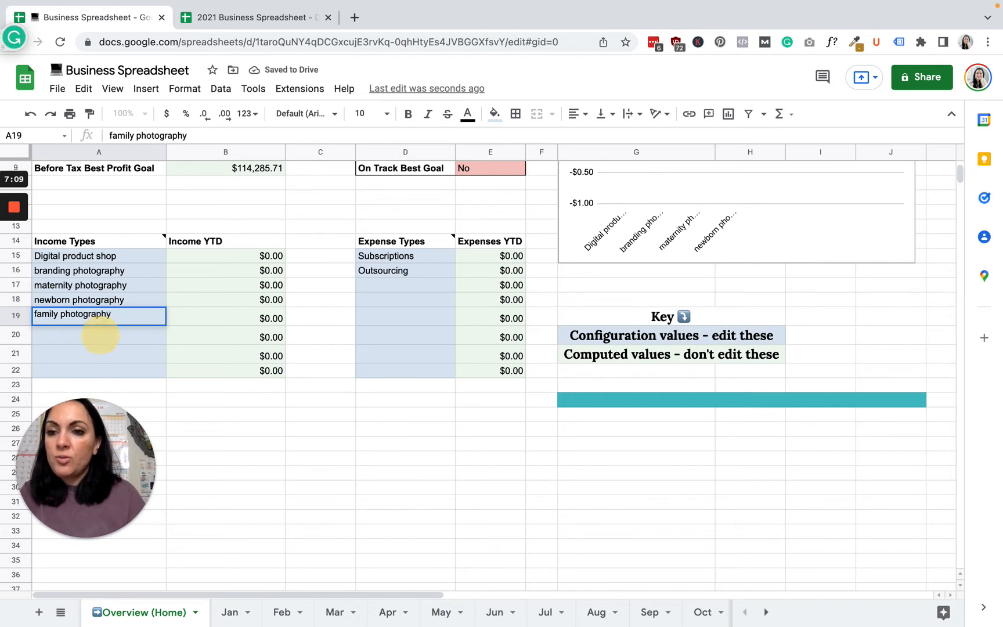
pyautogui.click(100, 334)
pyautogui.write('1:1 Mento')
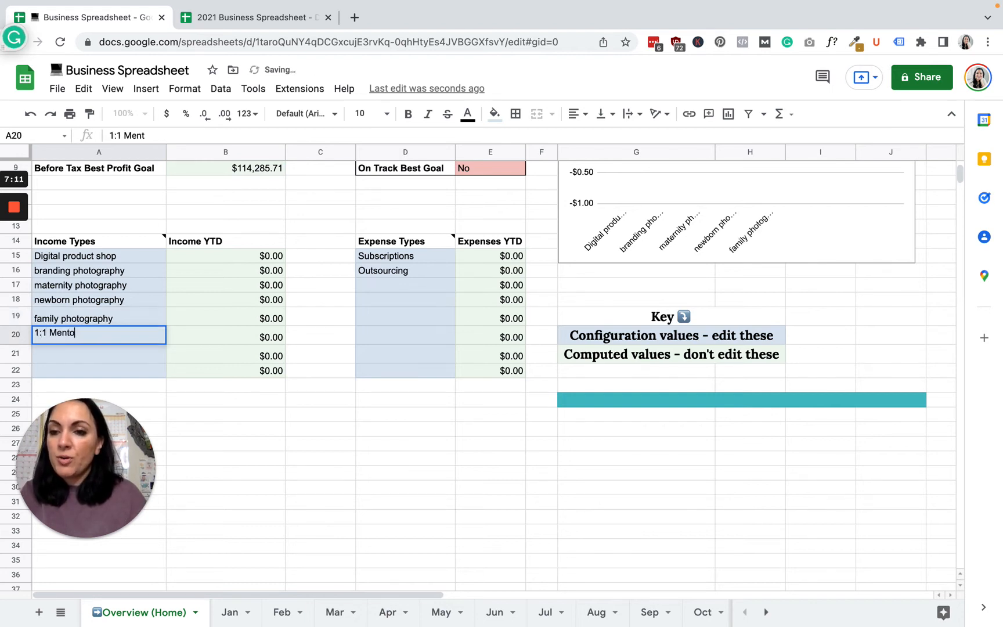
pyautogui.write('ring')
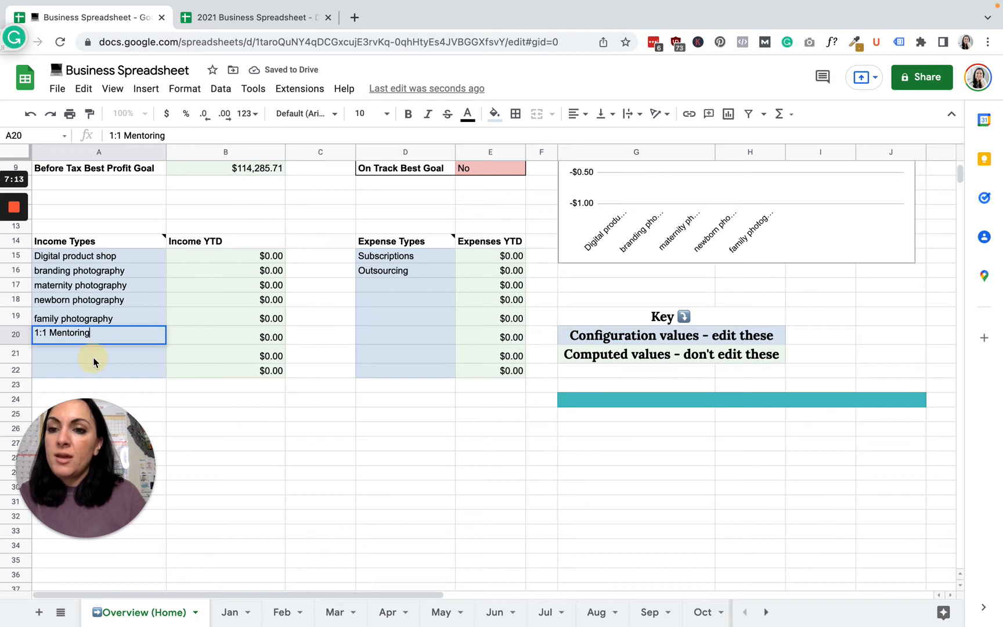
# Step: Finish the 1:1 Mentoring entry in A20 and review the income types on the YTD Income By Type chart
pyautogui.click(95, 360)
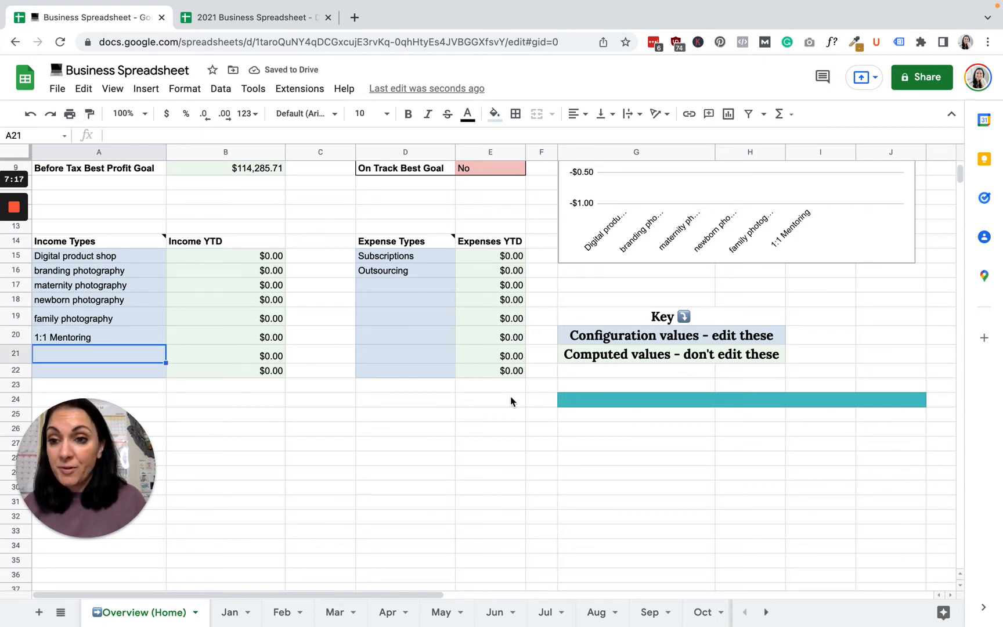
pyautogui.scroll(2, 511, 400)
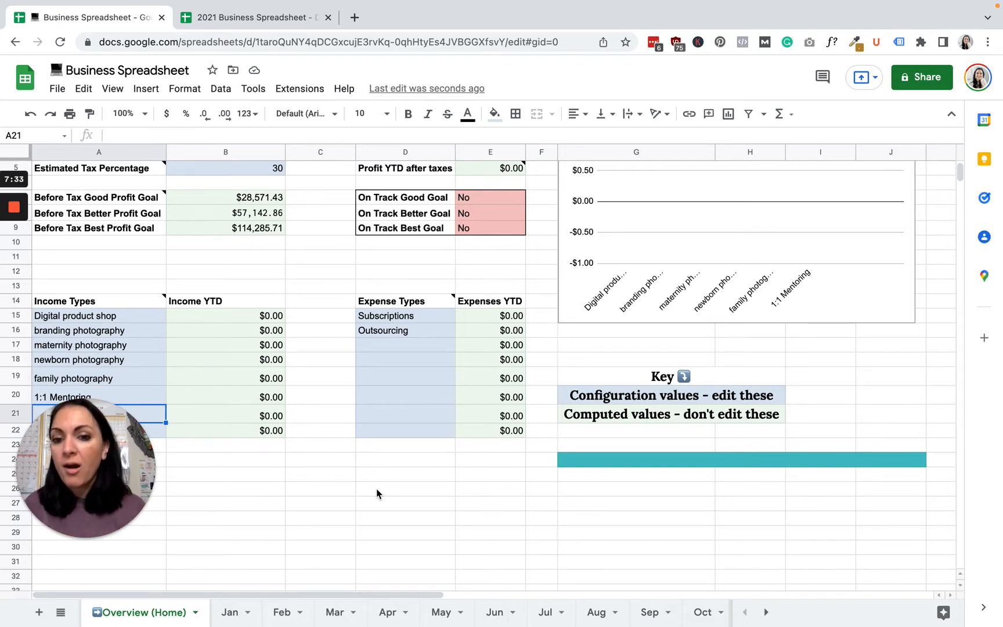
pyautogui.scroll(1, 675, 327)
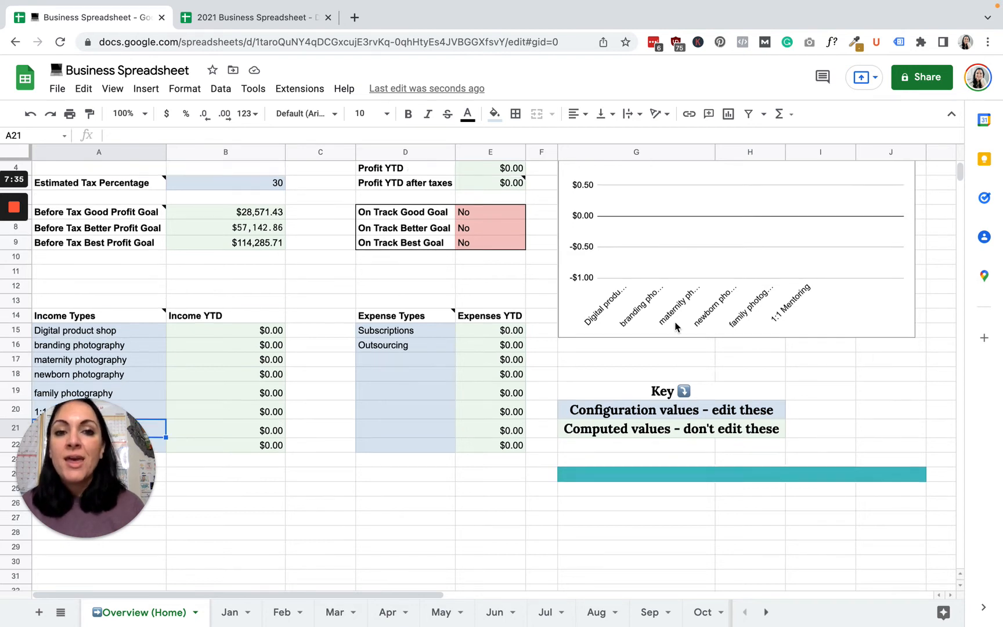
pyautogui.scroll(1, 648, 271)
pyautogui.scroll(1, 582, 296)
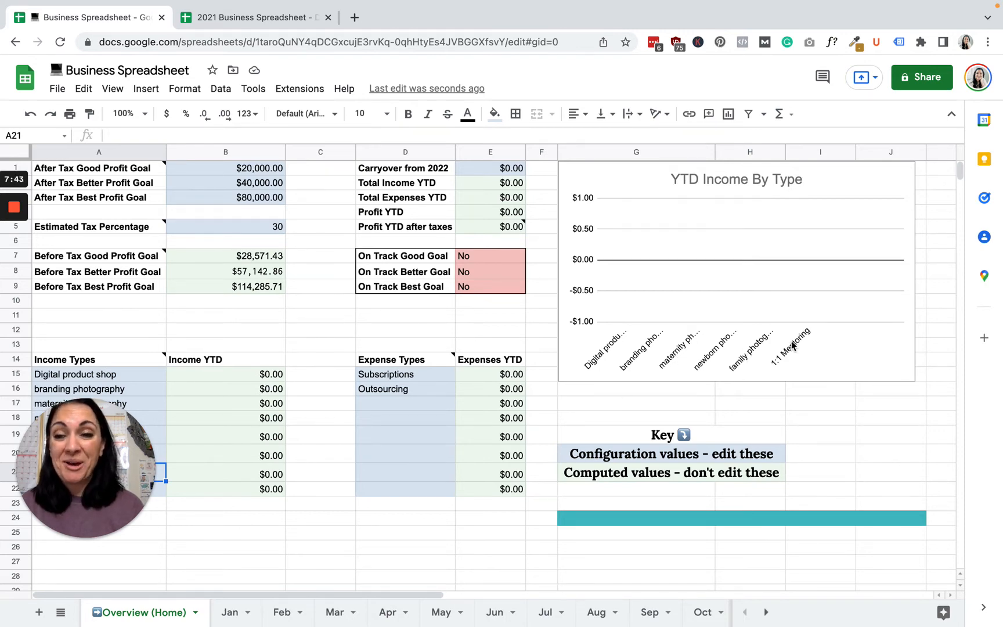
pyautogui.scroll(-6, 385, 523)
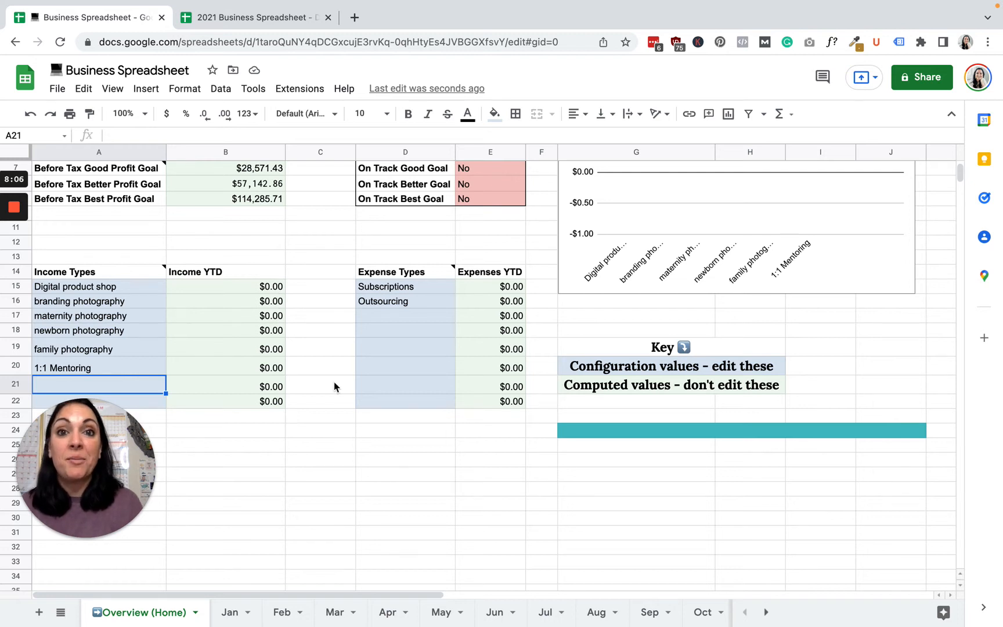
# Step: Clear the sample entries Subscriptions and Outsourcing from the Expense Types list
pyautogui.scroll(1, 323, 495)
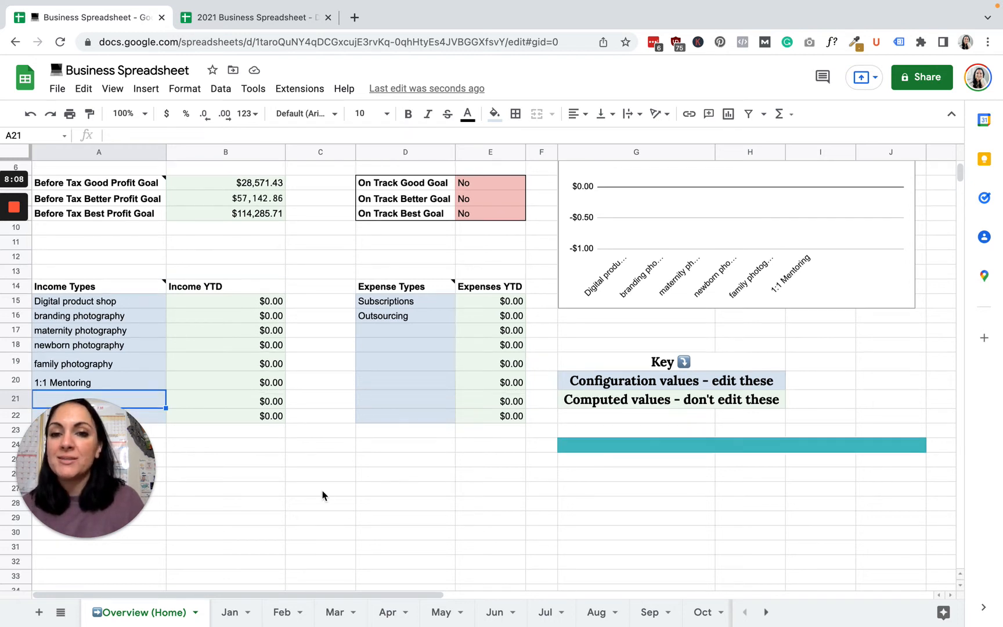
pyautogui.click(380, 302)
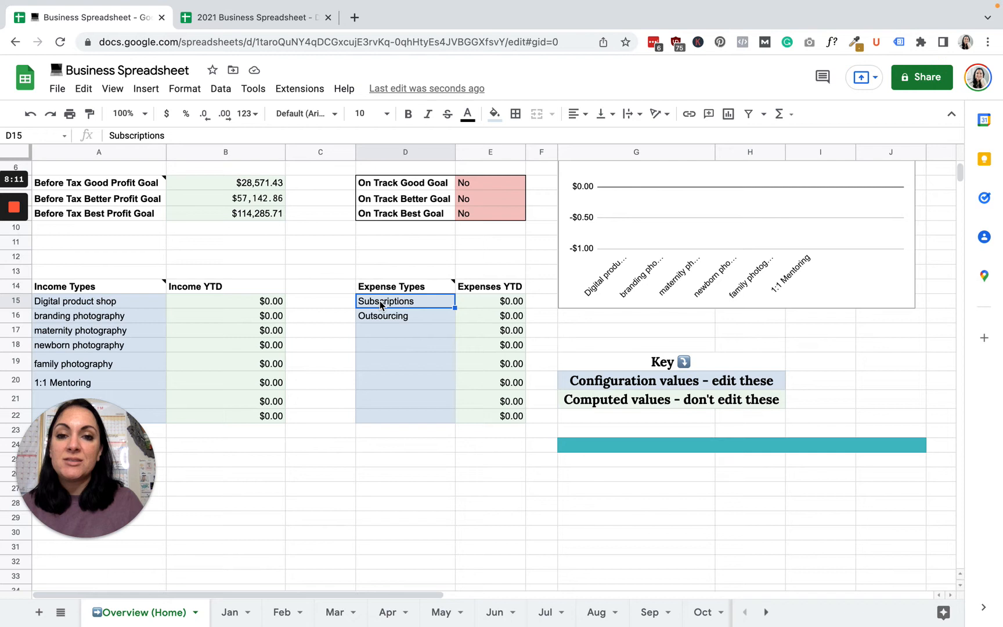
pyautogui.press('Delete')
pyautogui.click(376, 315)
pyautogui.press('Delete')
pyautogui.click(389, 303)
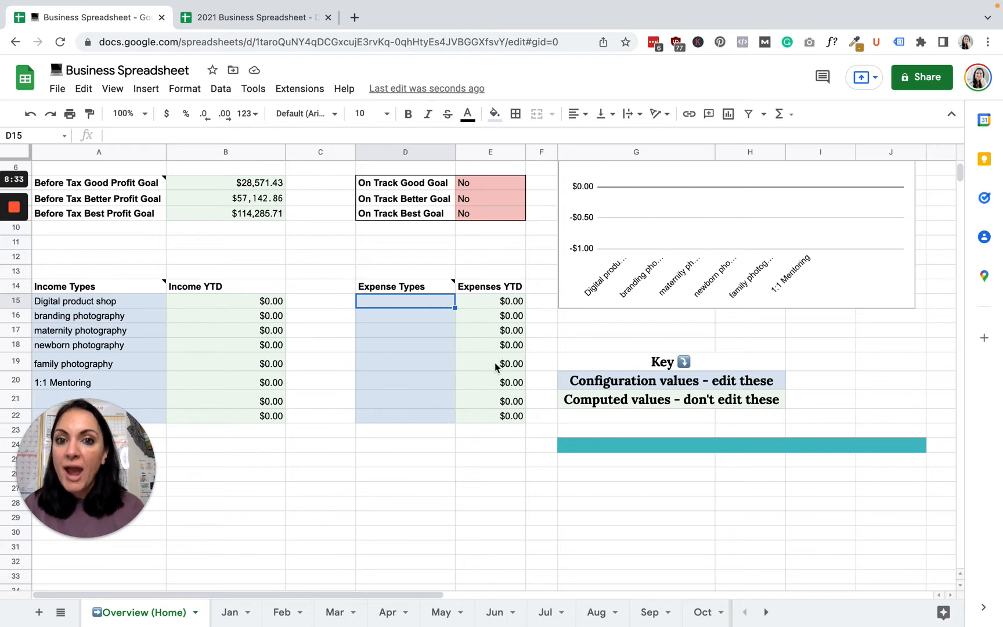
# Step: Inspect the Expenses YTD formula in E22 and read the note on the Expense Types header
pyautogui.click(486, 419)
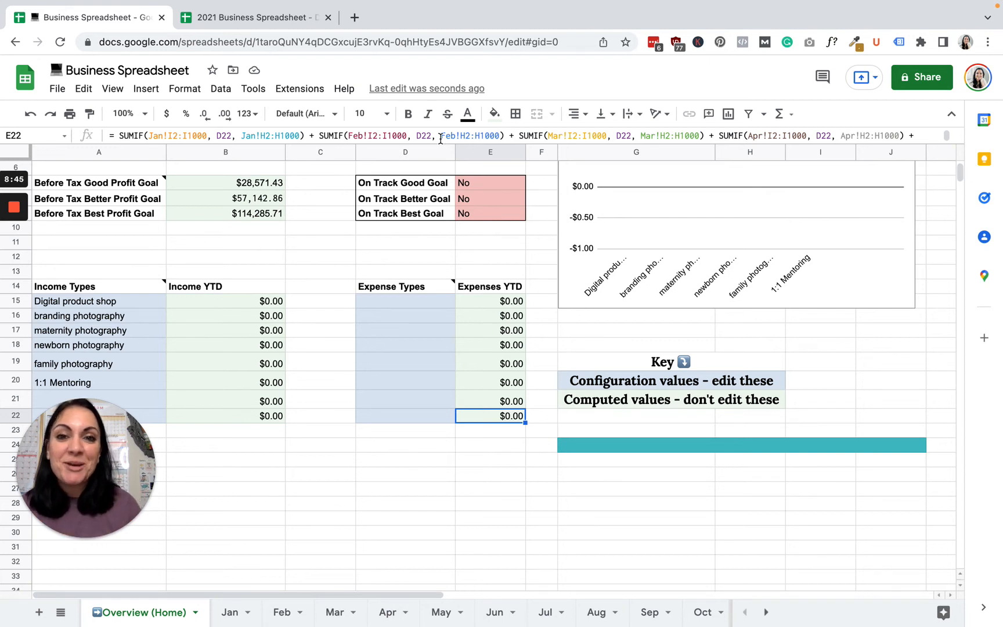
pyautogui.click(435, 301)
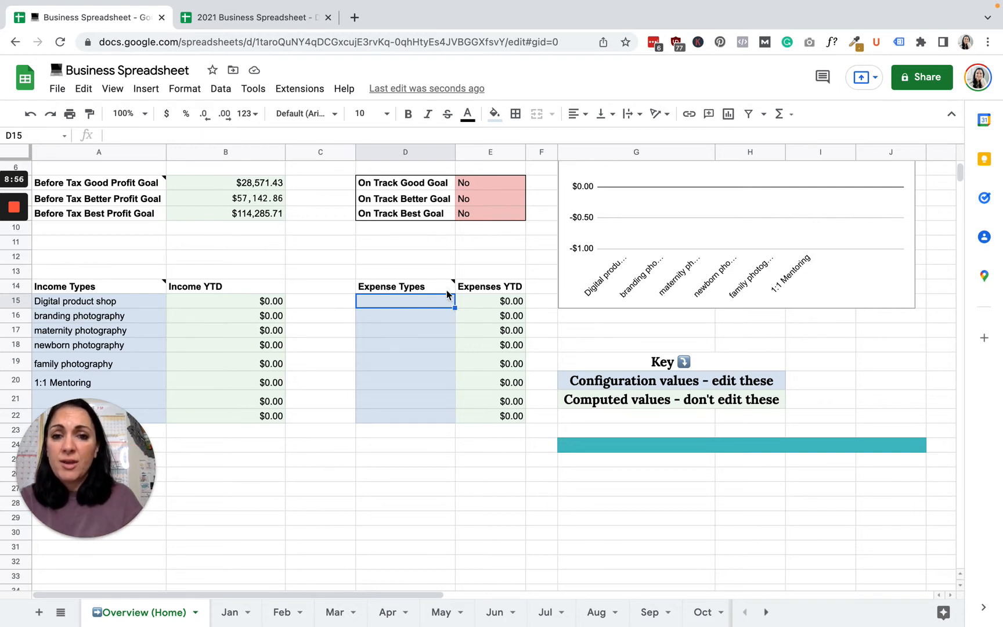
pyautogui.click(447, 289)
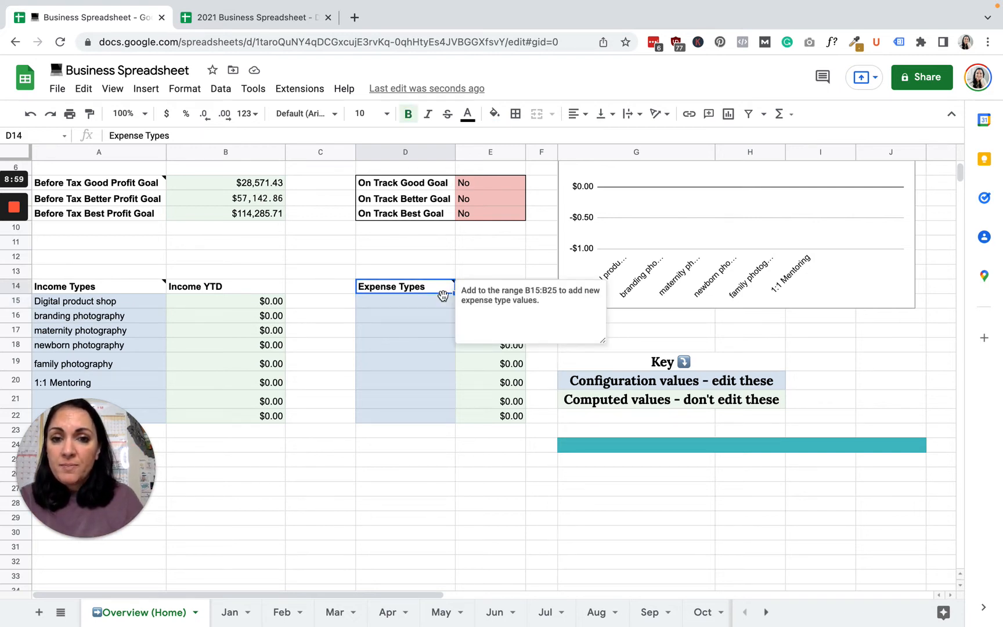
# Step: Enter "Overhead expenses" and "client gifts" as the first two expense types, in cells D15 and D16
pyautogui.click(443, 299)
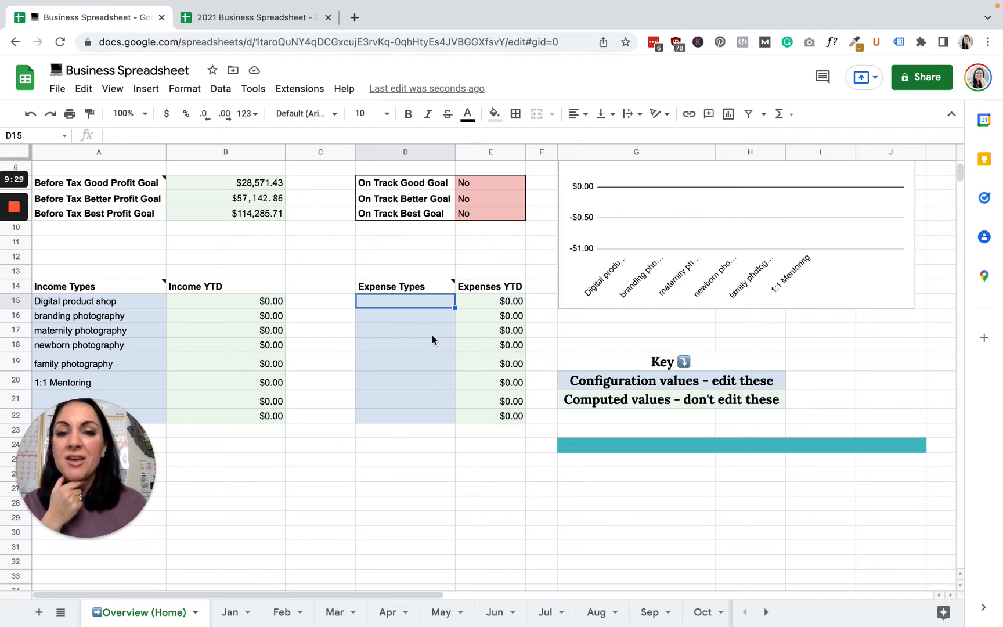
pyautogui.write('Ov')
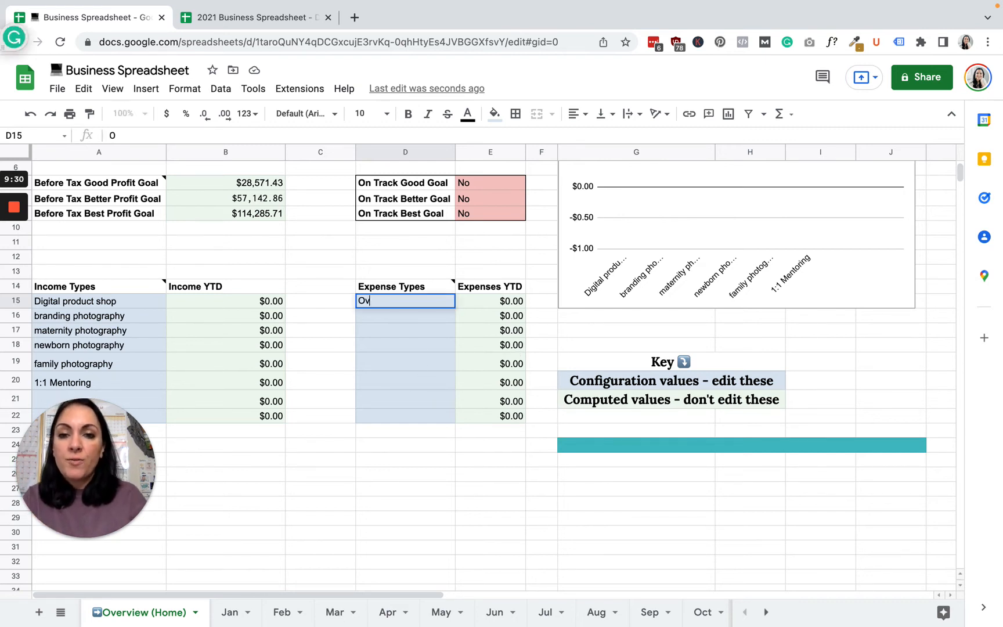
pyautogui.write('erhead expenses')
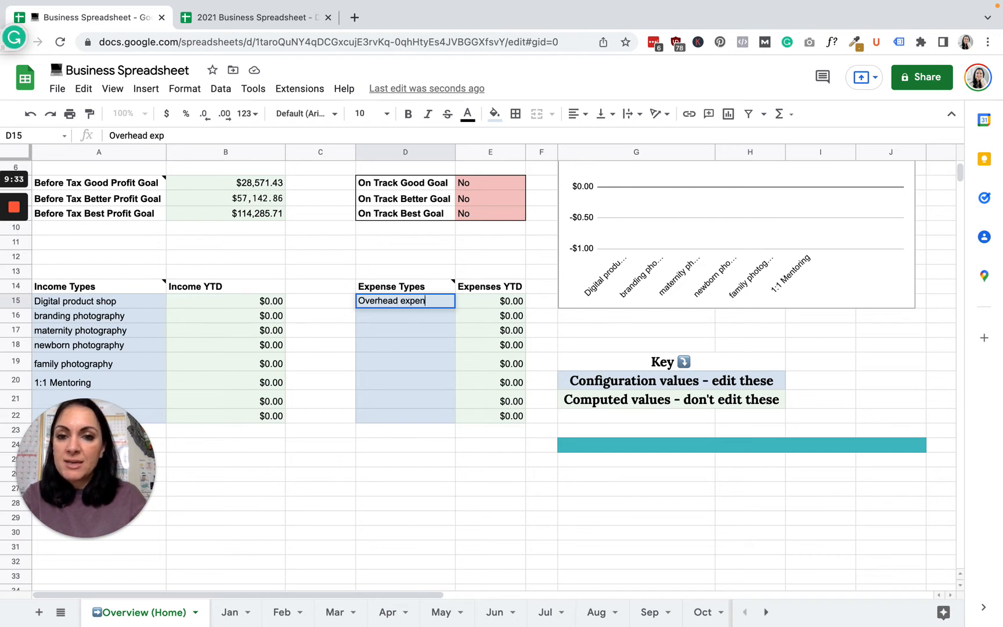
pyautogui.press('BackSpace')
pyautogui.write('ses')
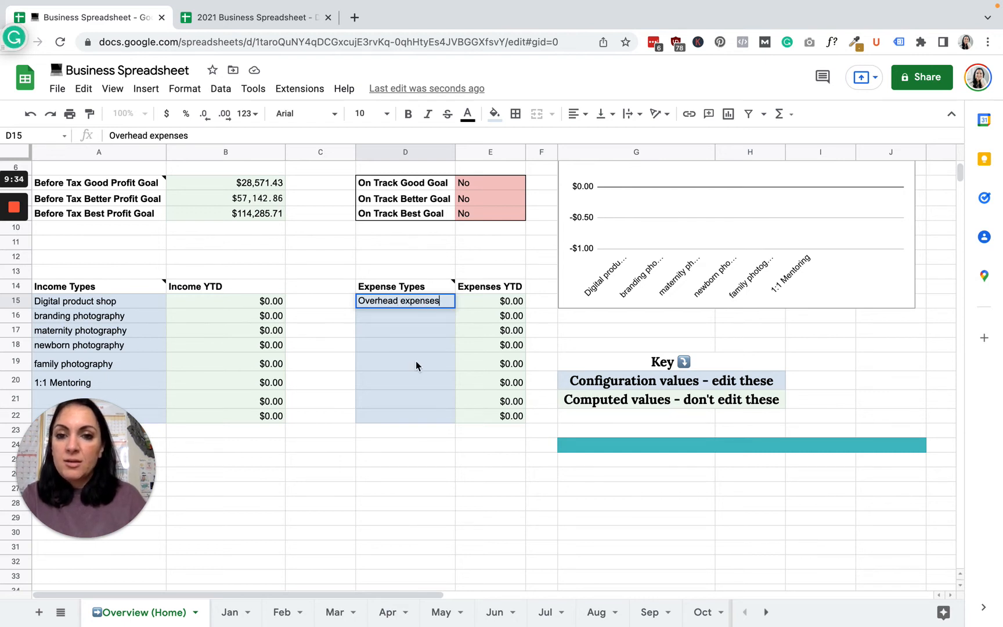
pyautogui.click(395, 319)
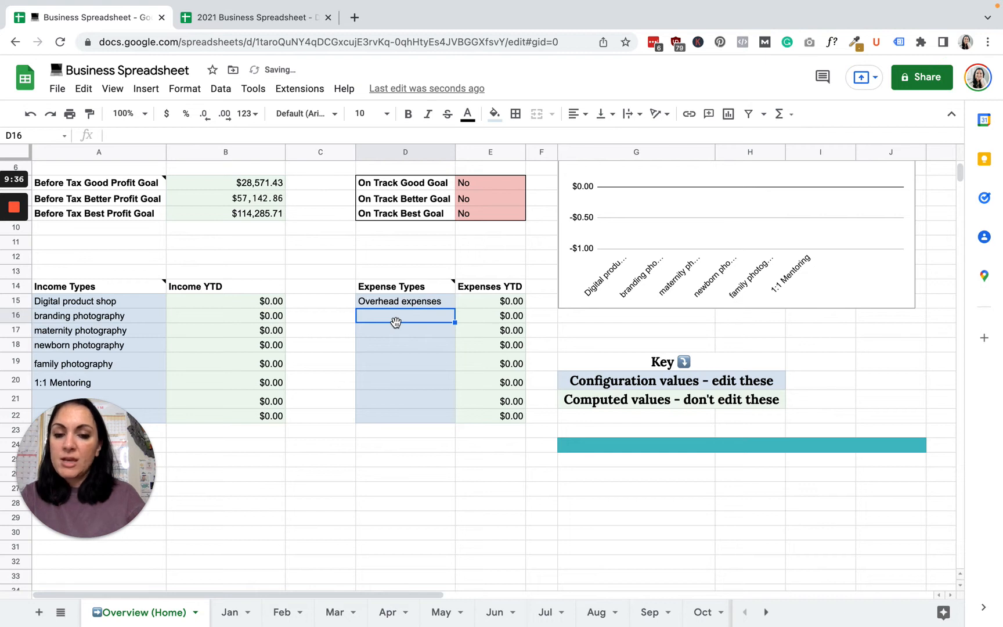
pyautogui.write('client gifts')
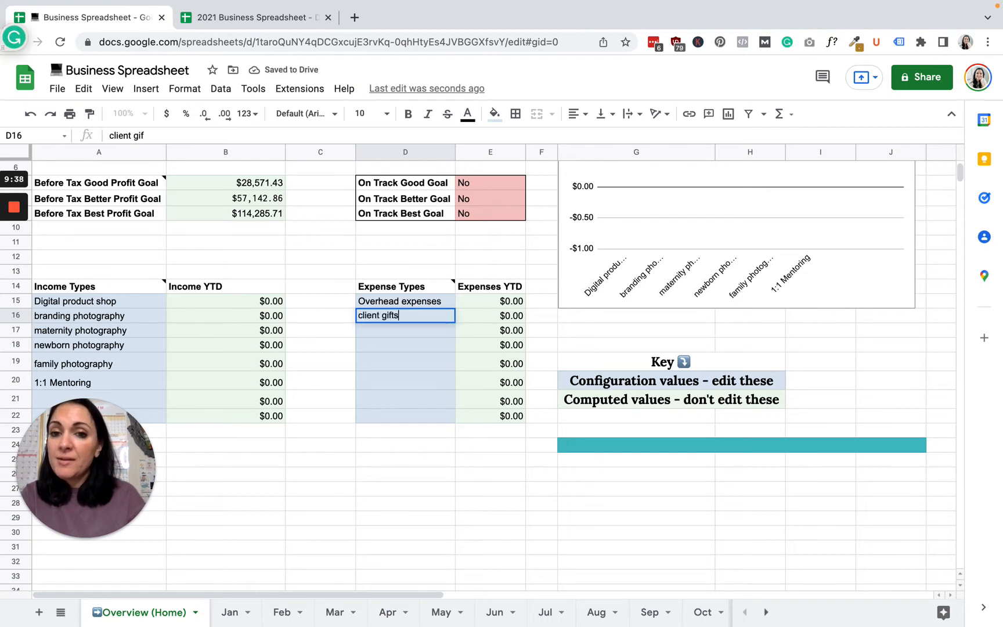
# Step: Add "outsourcing" and "rent" to the Expense Types list in cells D17 and D18
pyautogui.click(396, 330)
pyautogui.write('outso')
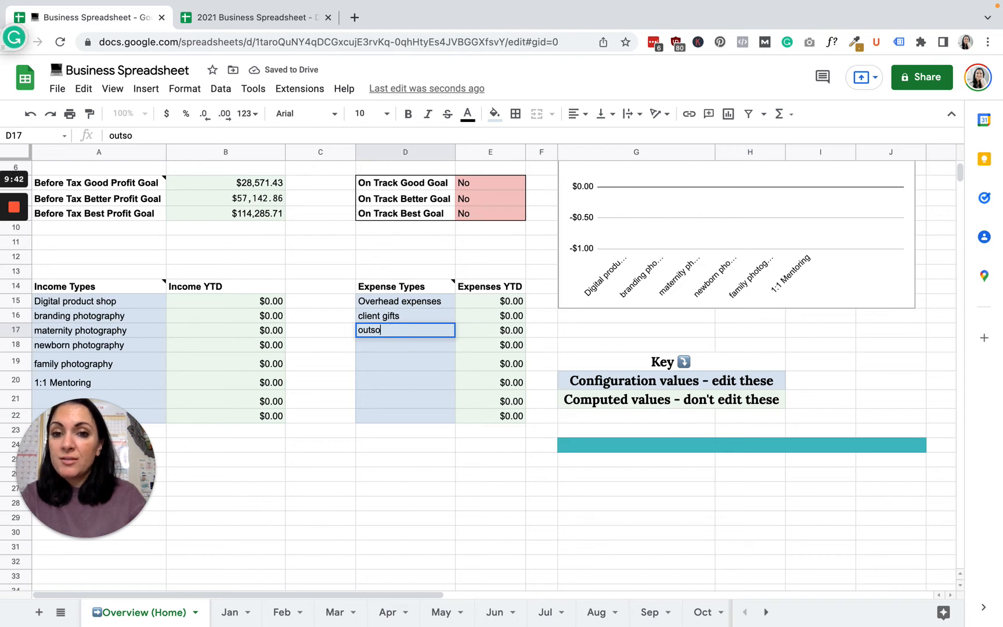
pyautogui.write('urcing')
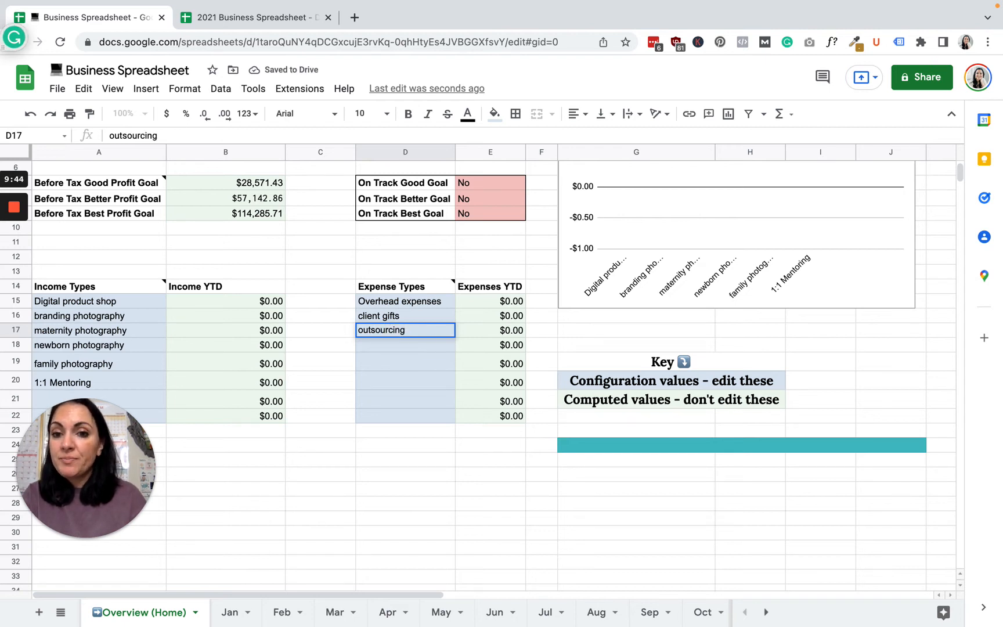
pyautogui.click(397, 343)
pyautogui.write('rent')
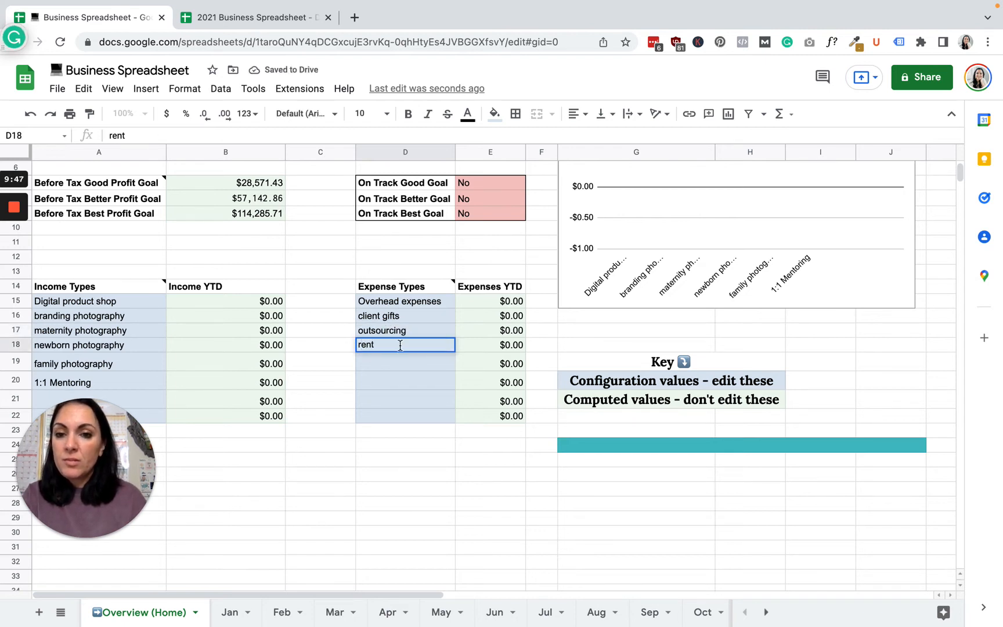
# Step: Add "utlities", "food" and "travel" to the Expense Types list in cells D19 to D21
pyautogui.click(396, 364)
pyautogui.write('utlities')
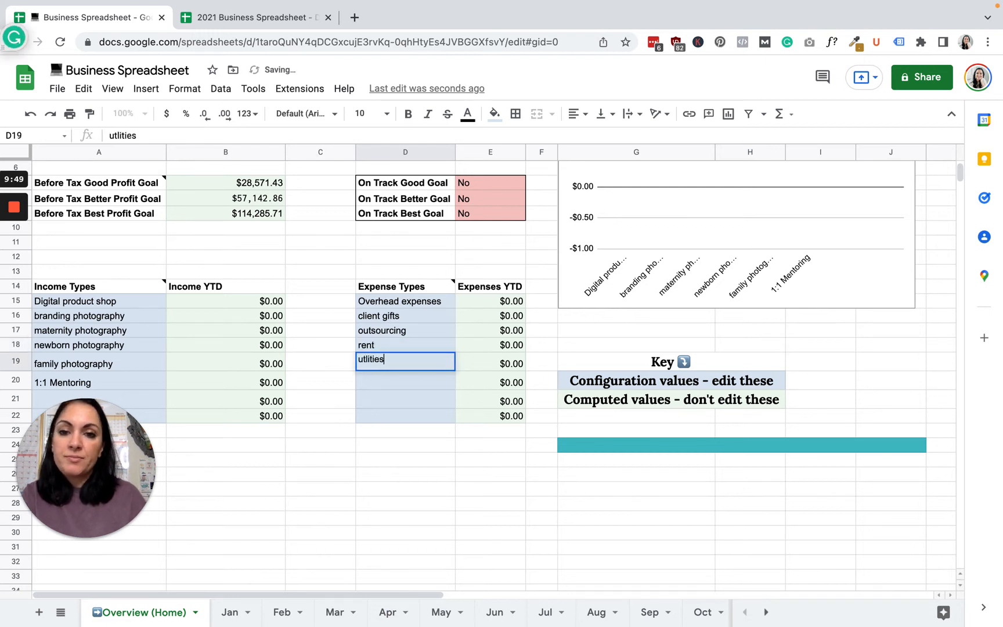
pyautogui.click(400, 383)
pyautogui.write('food')
pyautogui.click(397, 404)
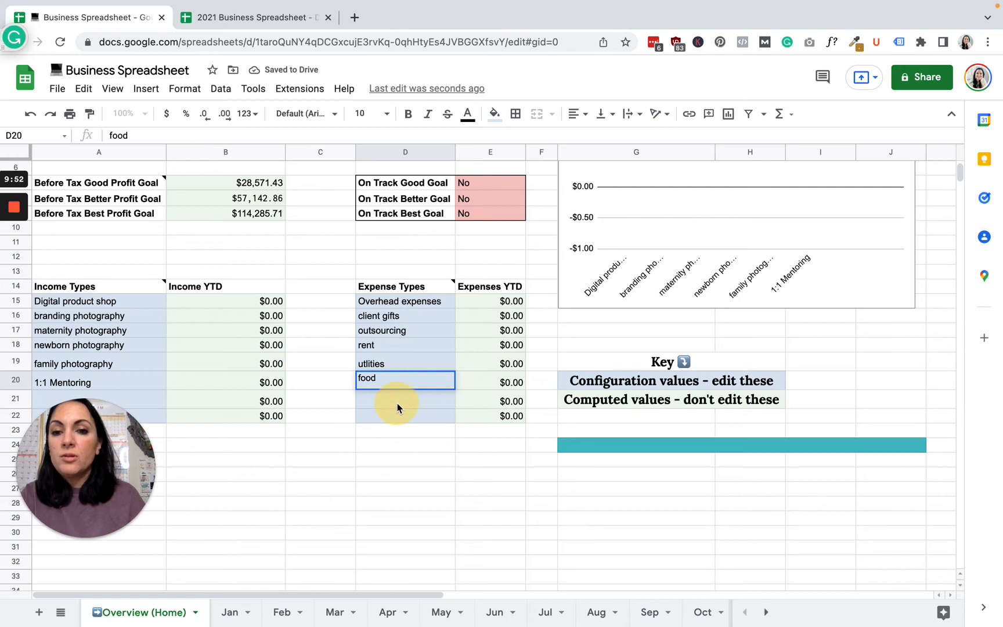
pyautogui.write('travel')
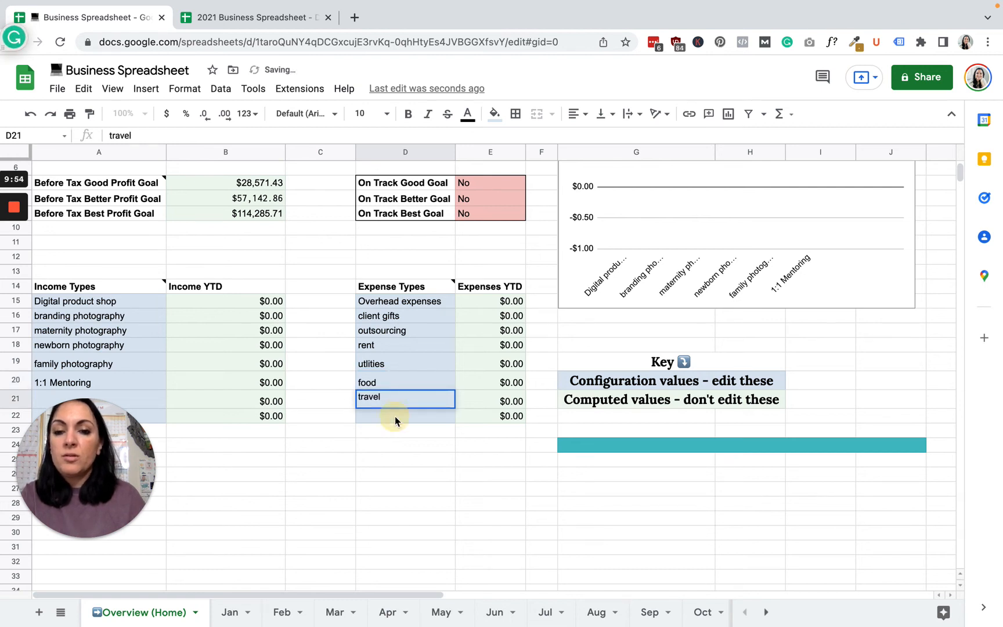
pyautogui.click(395, 416)
pyautogui.write('con')
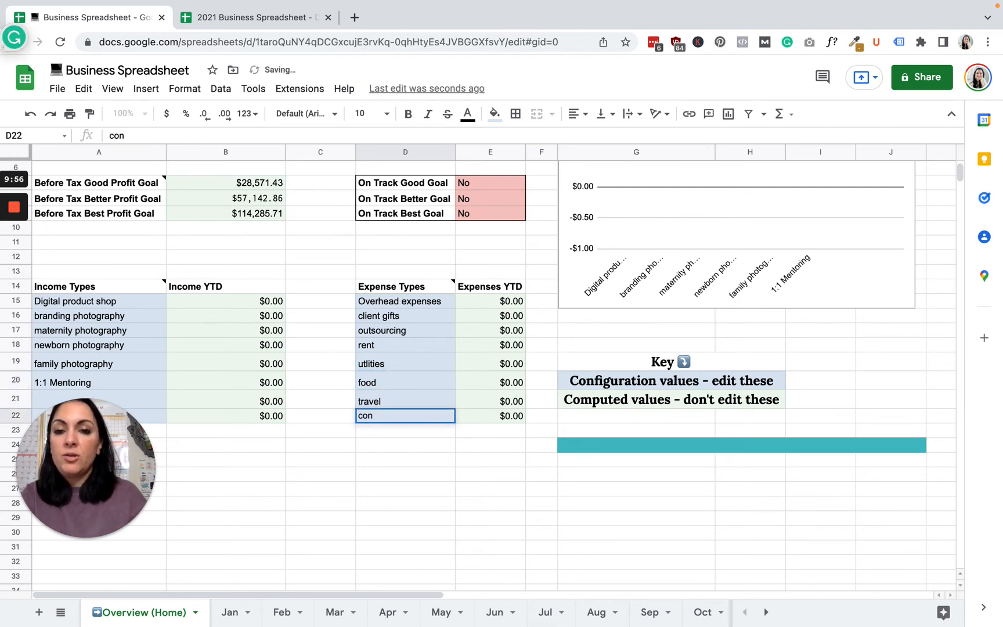
pyautogui.write('ditinued ed')
pyautogui.press('BackSpace')
pyautogui.press('BackSpace')
pyautogui.press('BackSpace')
pyautogui.press('BackSpace')
pyautogui.press('BackSpace')
pyautogui.press('BackSpace')
pyautogui.press('BackSpace')
pyautogui.press('BackSpace')
pyautogui.press('BackSpace')
pyautogui.press('BackSpace')
pyautogui.press('BackSpace')
pyautogui.press('BackSpace')
# Step: Enter "office supplies" as the last expense type in cell D22
pyautogui.write('office supplies')
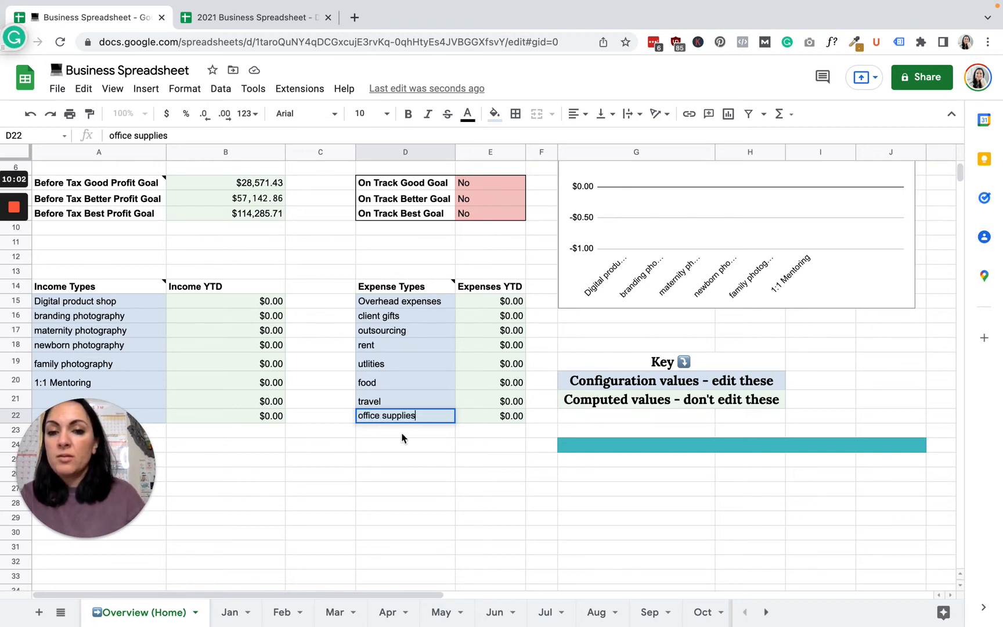
pyautogui.click(410, 450)
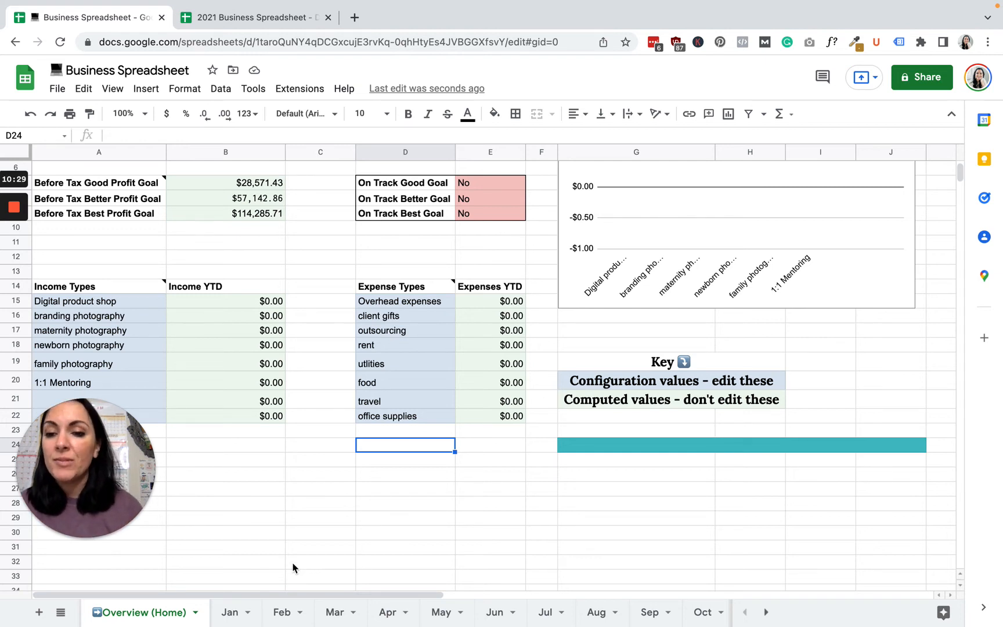
# Step: Open the Jan sheet and examine the labels and formulas of its income, expenses, profit and taxes summary
pyautogui.click(228, 612)
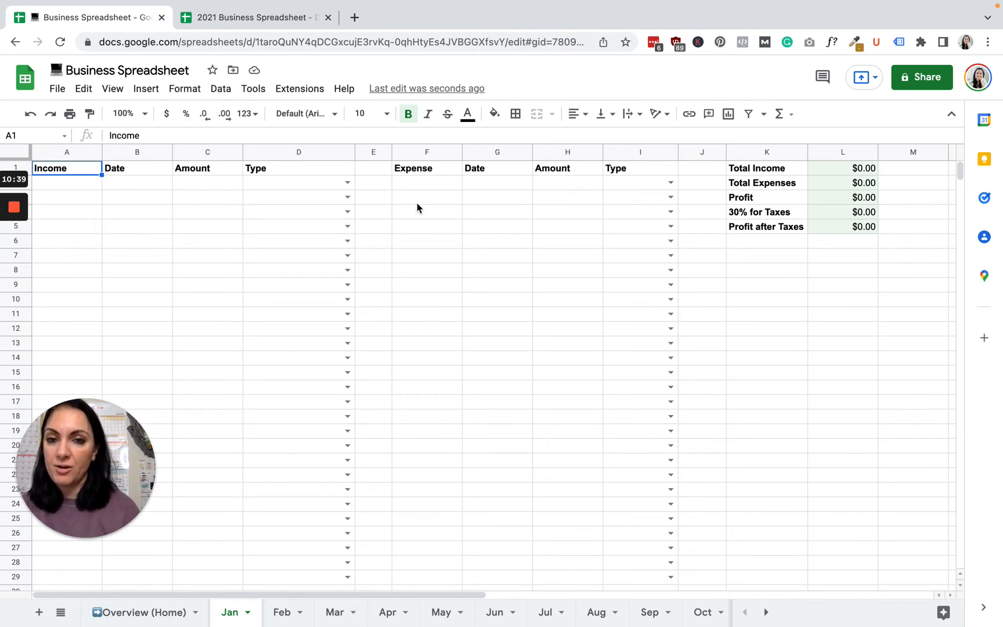
pyautogui.click(747, 219)
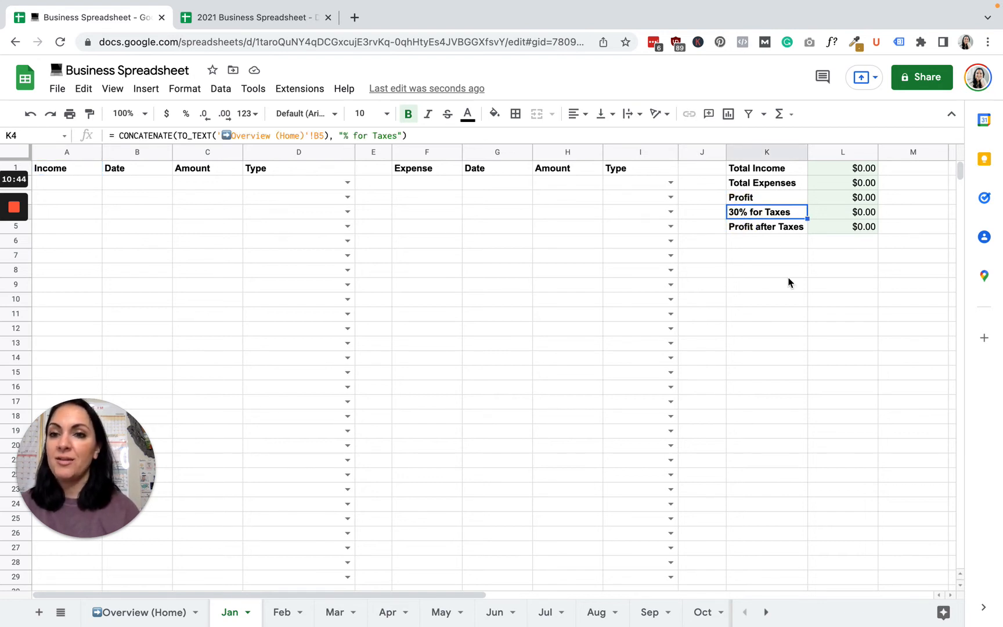
pyautogui.click(754, 229)
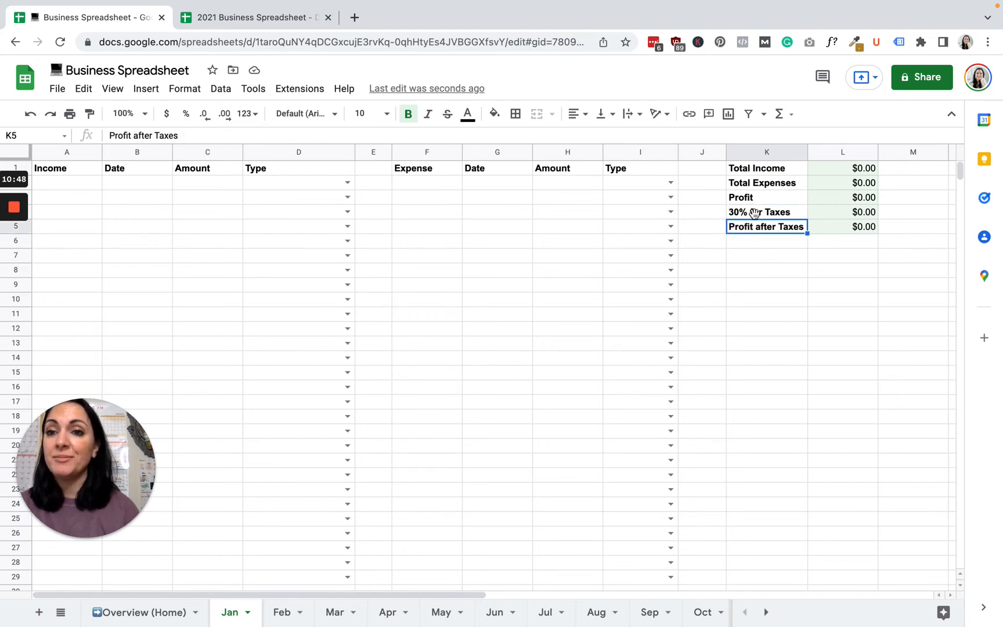
pyautogui.click(755, 213)
pyautogui.click(754, 185)
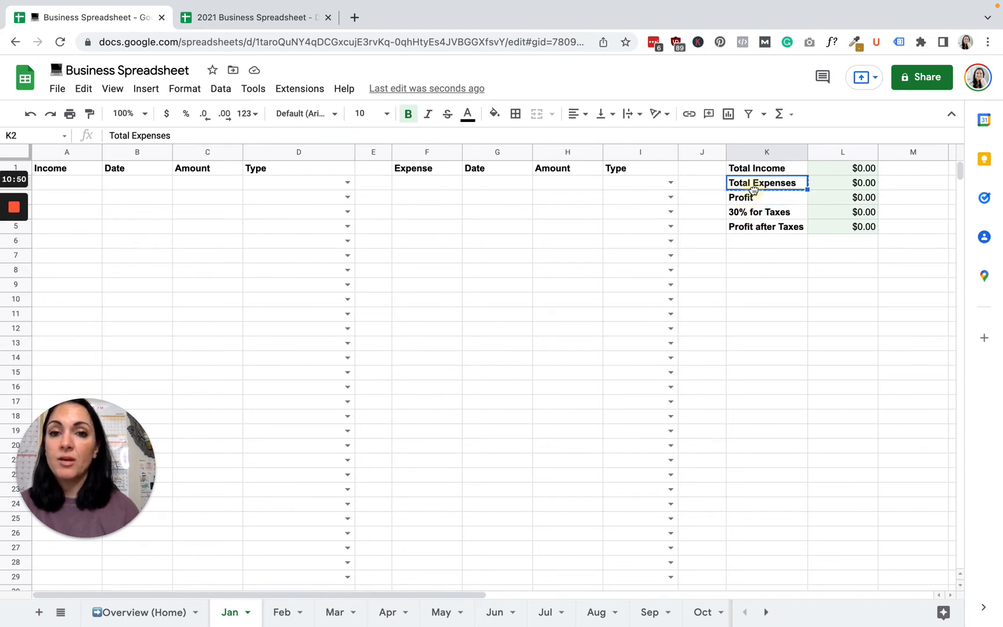
pyautogui.click(752, 214)
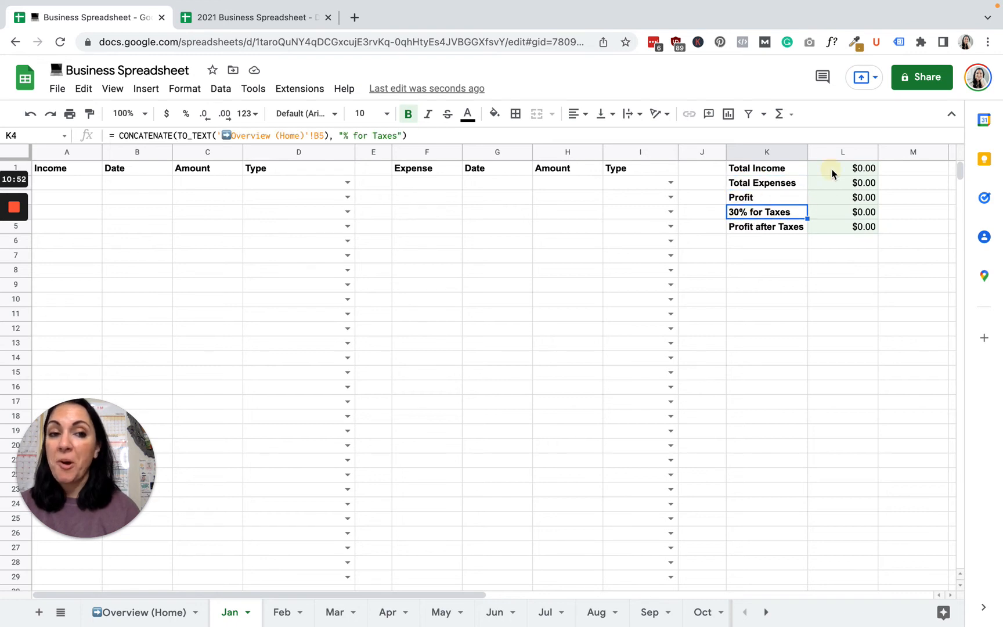
pyautogui.click(834, 173)
pyautogui.click(835, 193)
pyautogui.click(836, 213)
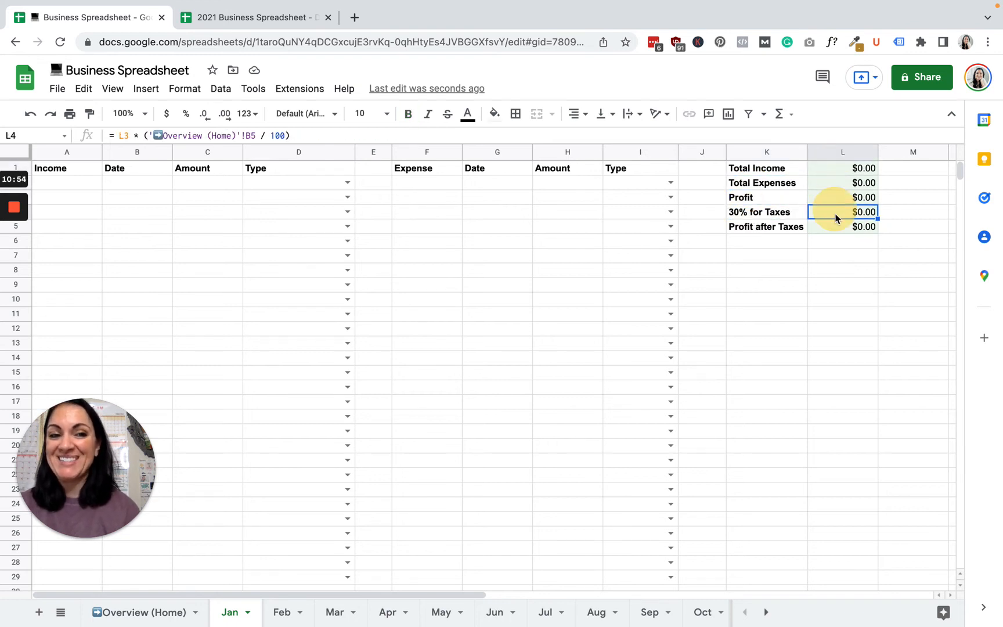
pyautogui.click(836, 227)
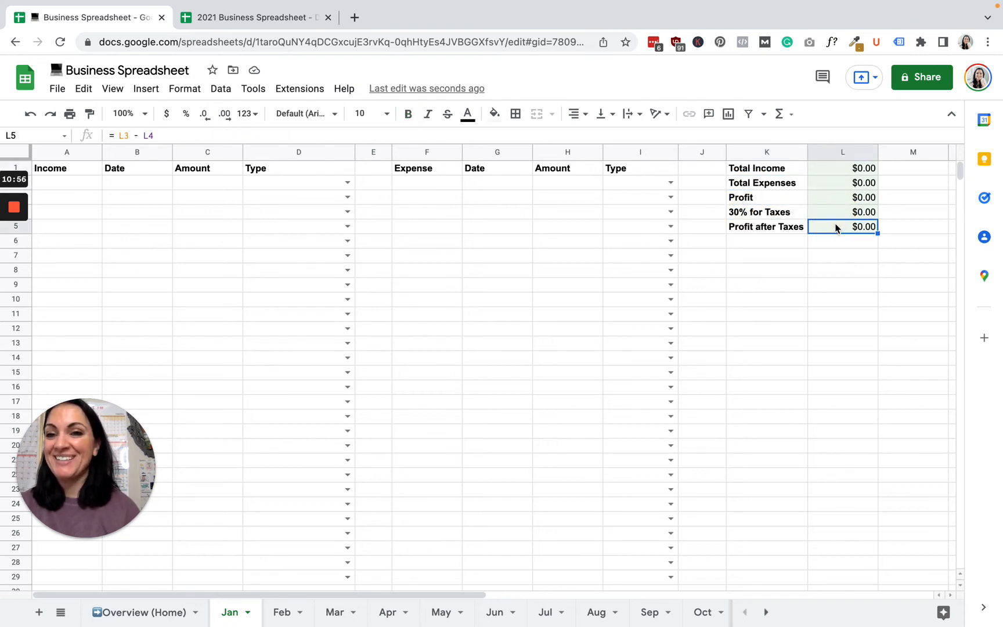
pyautogui.click(837, 170)
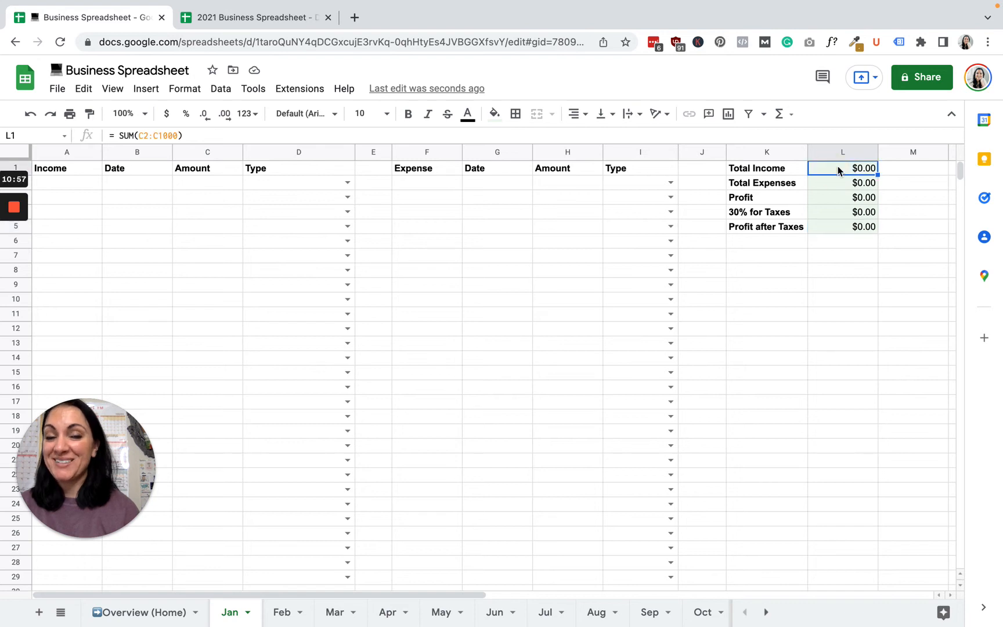
# Step: Enter "Branding Client | Smith Group" as the first income item in cell A2 of the Jan sheet
pyautogui.click(61, 183)
pyautogui.write('Branding Client')
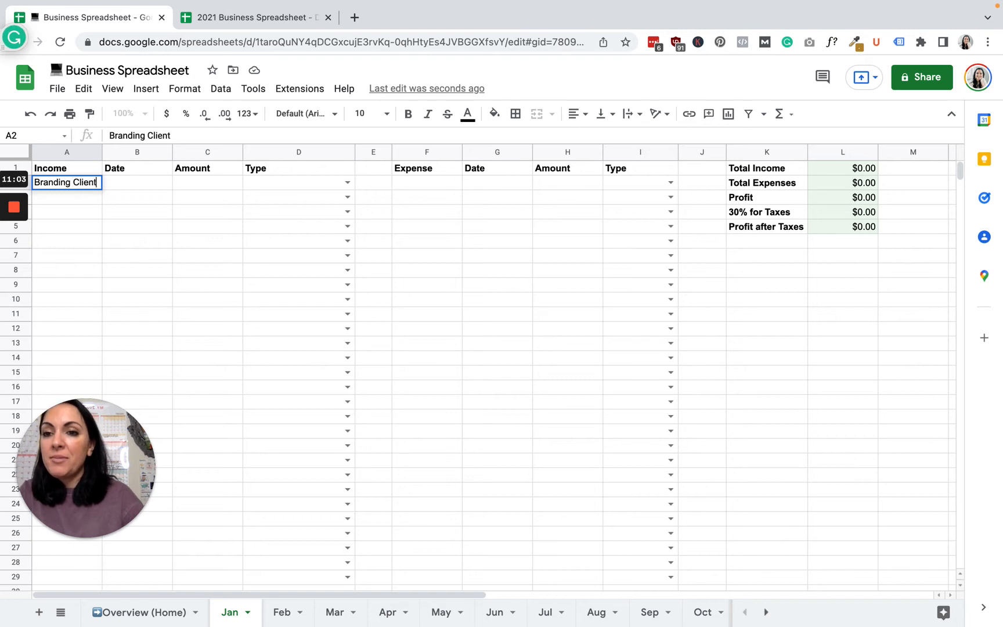
pyautogui.write(' | Smith')
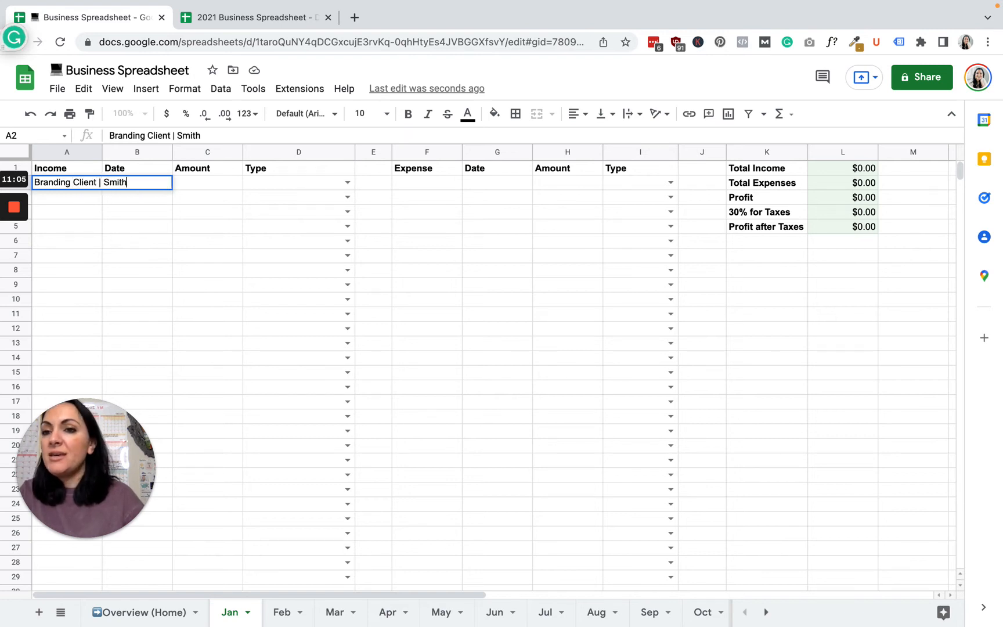
pyautogui.write(' Group')
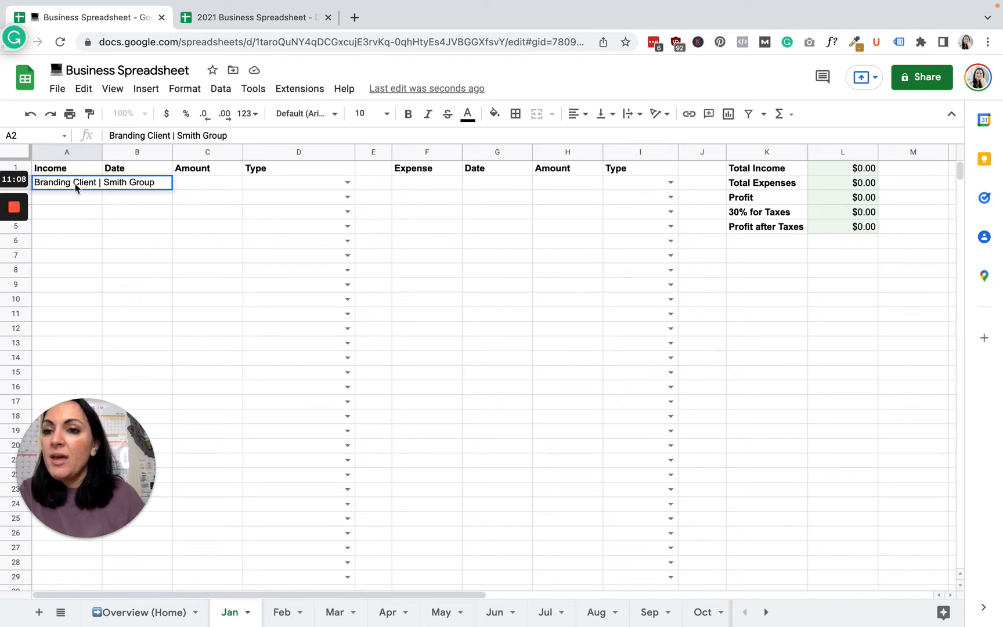
pyautogui.press('Return')
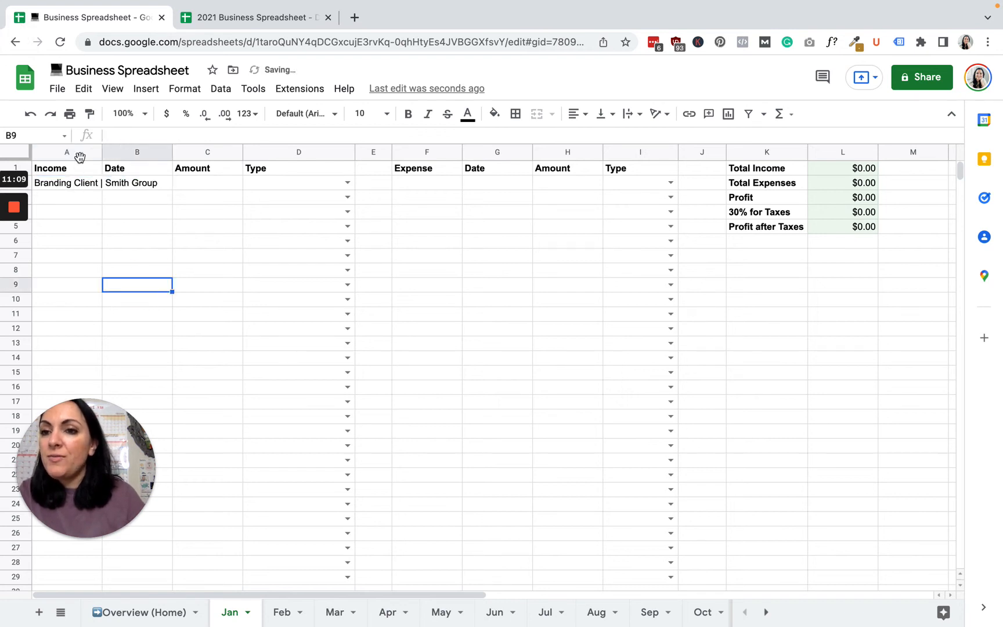
# Step: Widen the Income column A so the full text of the first entry fits
pyautogui.click(71, 152)
pyautogui.moveTo(101, 152); pyautogui.dragTo(159, 155)
pyautogui.click(104, 225)
# Step: Complete the income entry in row 2 with date "January 9th, 2022", amount 4,500 and type "branding photography"
pyautogui.click(176, 186)
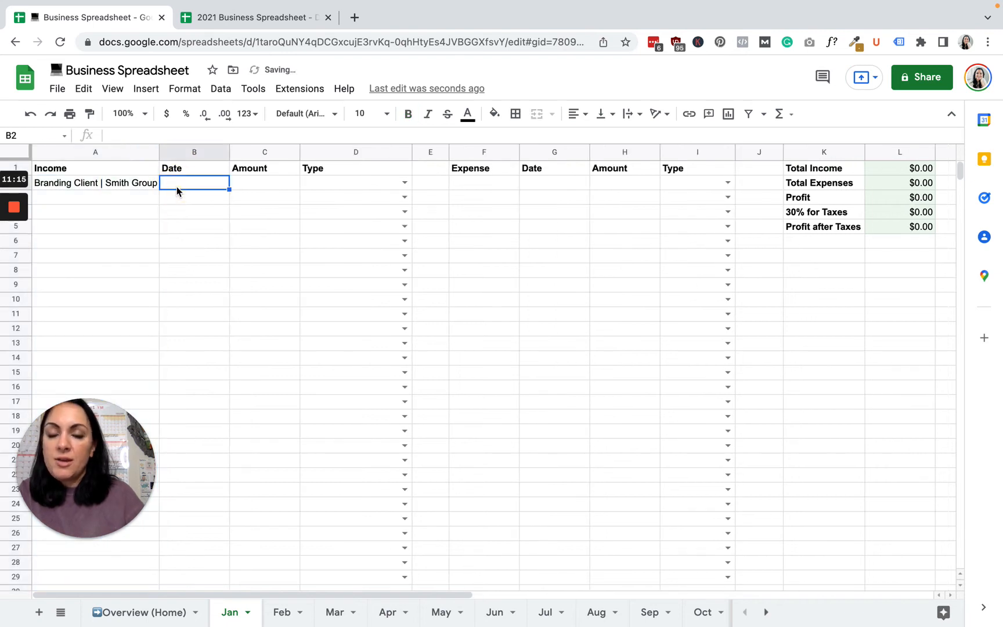
pyautogui.write('January 9th')
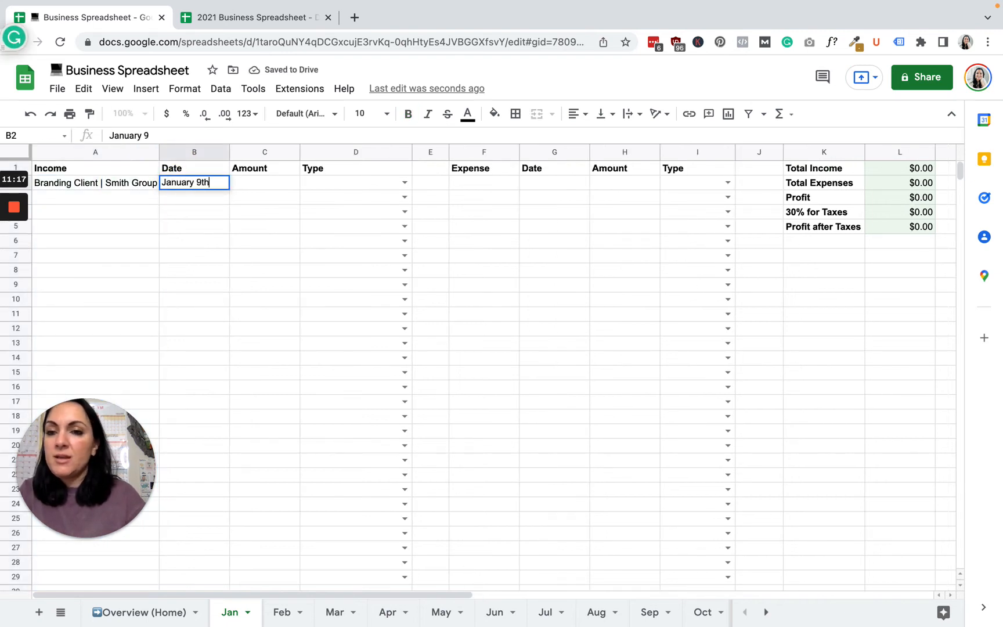
pyautogui.write(', 2022')
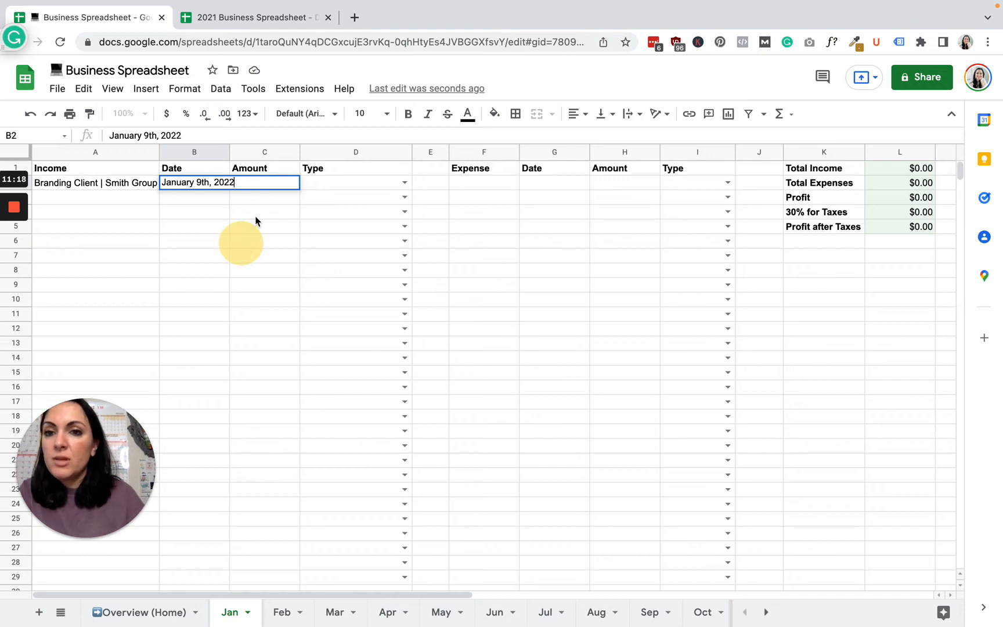
pyautogui.click(268, 185)
pyautogui.write('4')
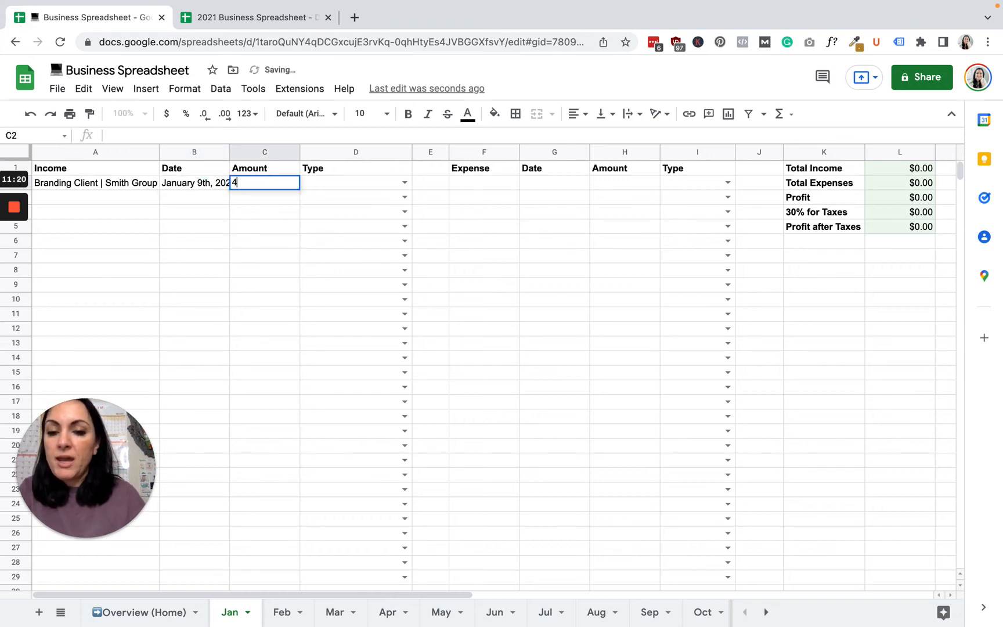
pyautogui.write(',500')
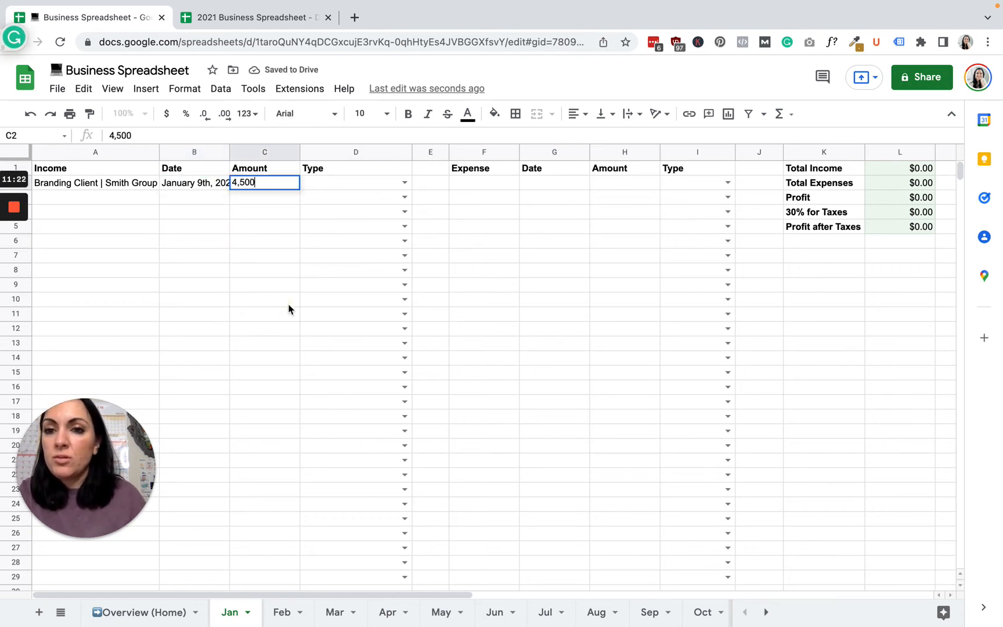
pyautogui.press('Return')
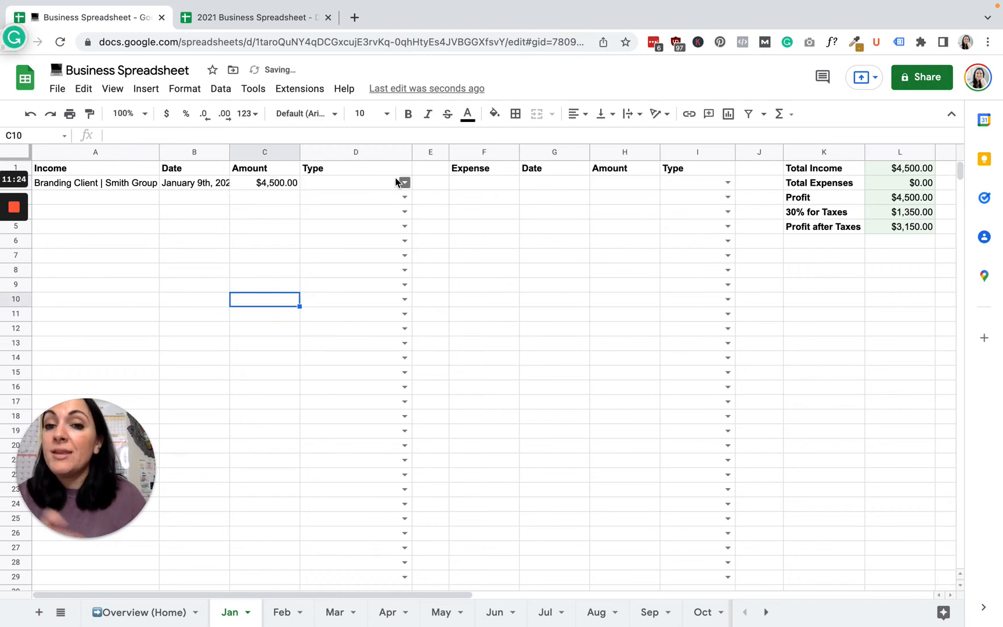
pyautogui.click(405, 183)
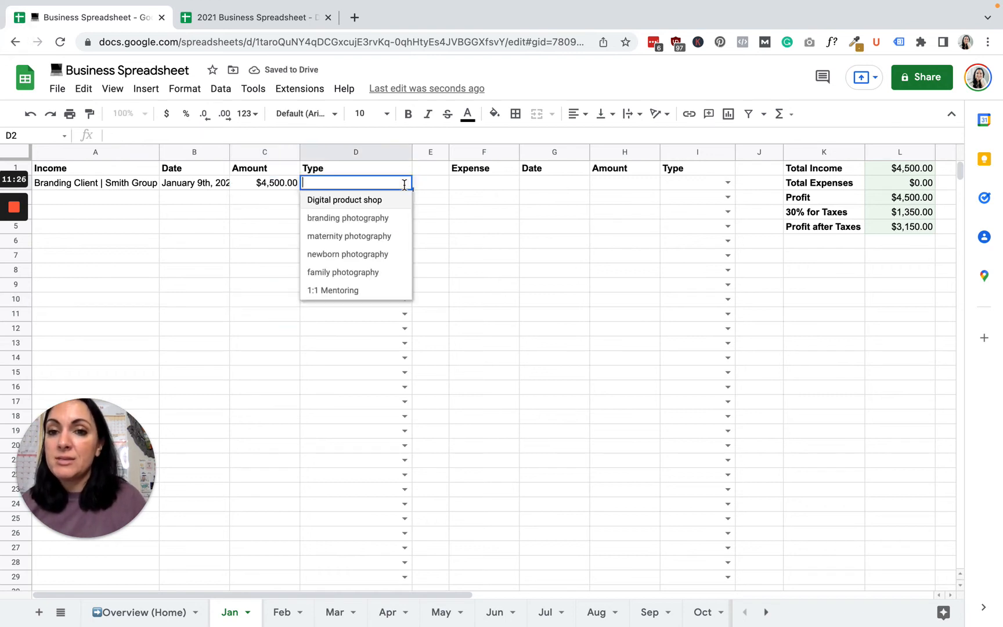
pyautogui.click(367, 223)
pyautogui.click(493, 227)
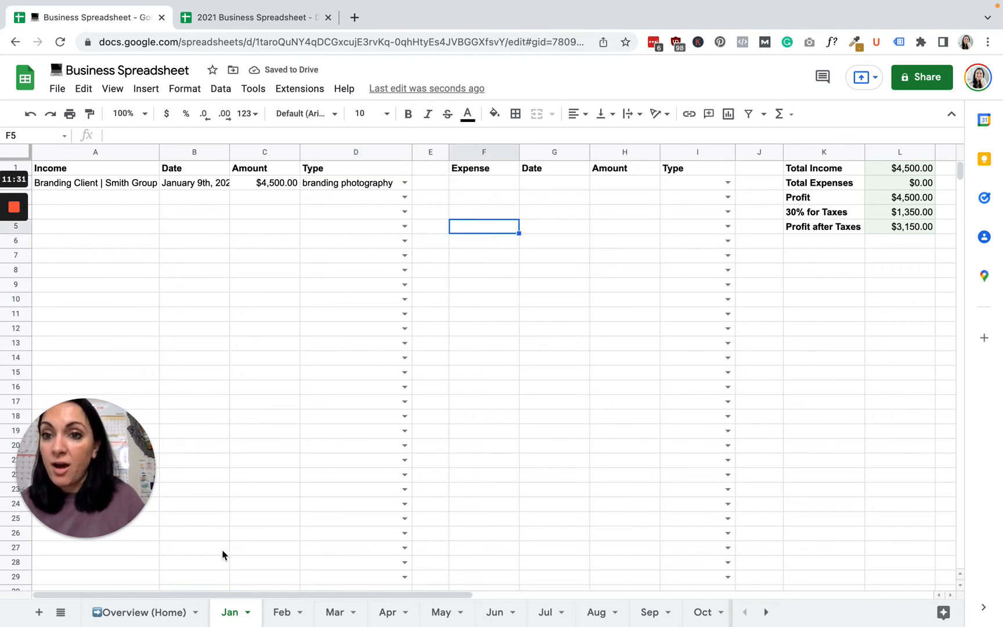
# Step: Review the year-to-date income, profit and chart on the Overview sheet
pyautogui.click(156, 615)
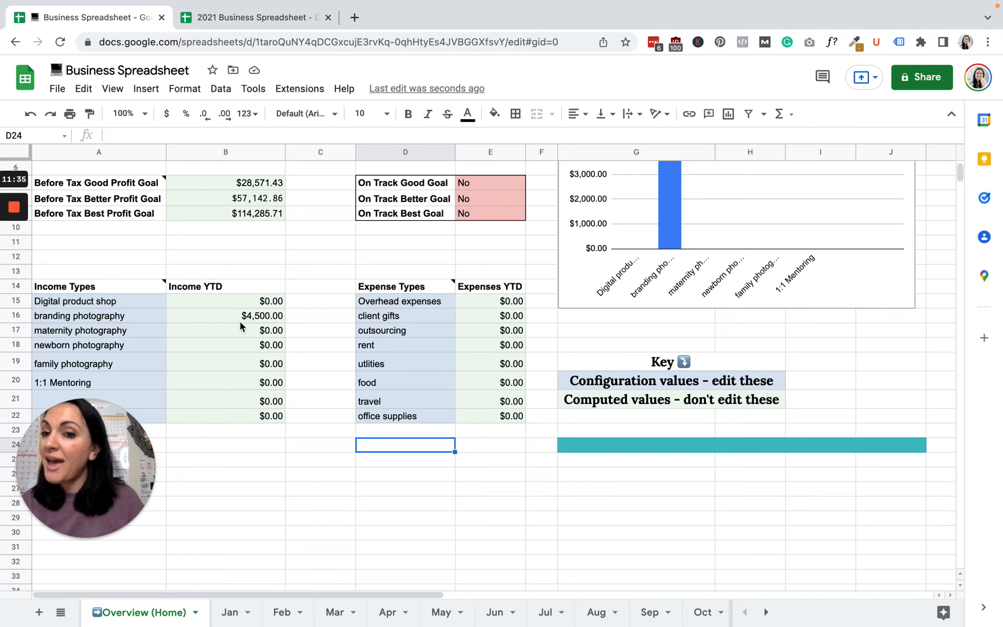
pyautogui.scroll(3, 719, 290)
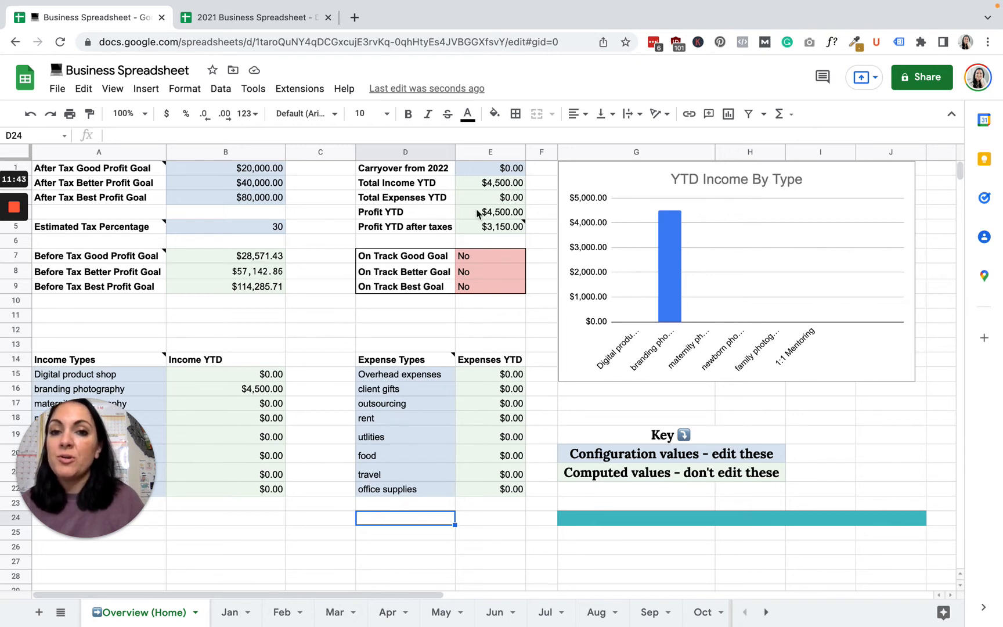
pyautogui.moveTo(484, 232)
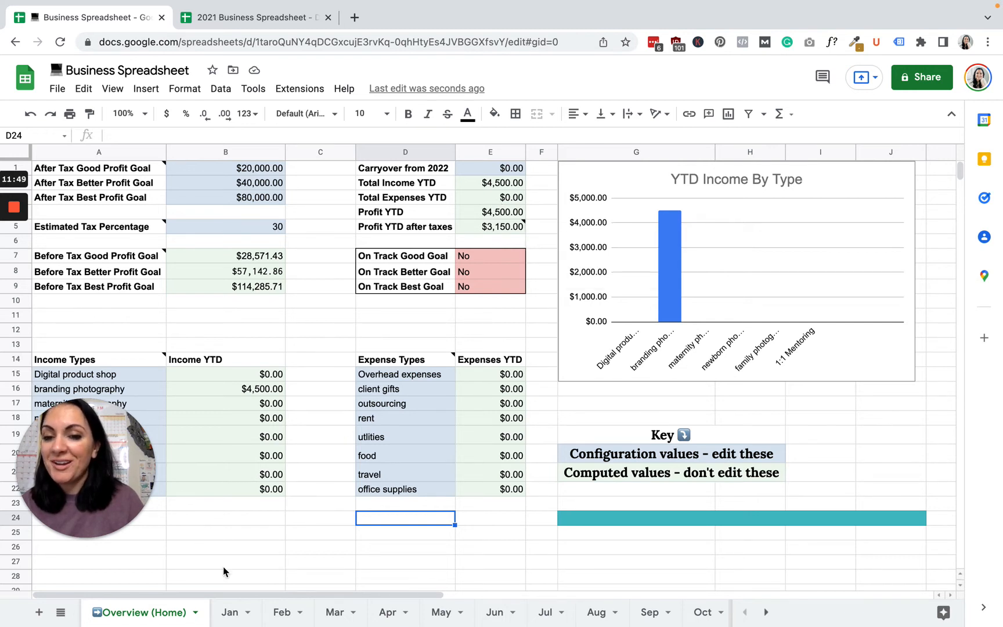
# Step: Enter "Lunch with Branding Session | Smith Group" as the first expense in cell F2 of the Jan sheet
pyautogui.click(235, 620)
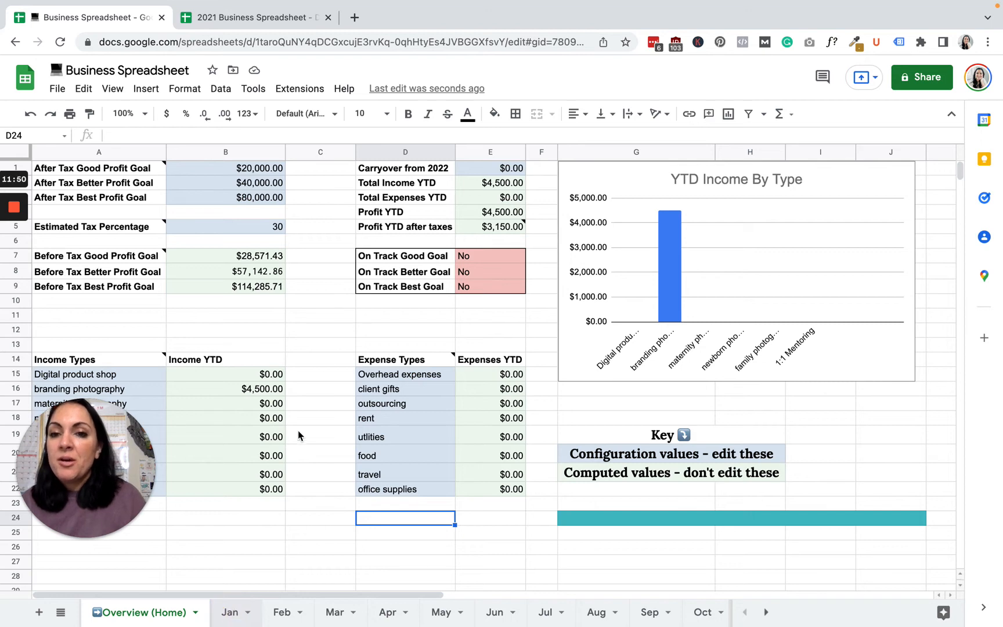
pyautogui.click(465, 186)
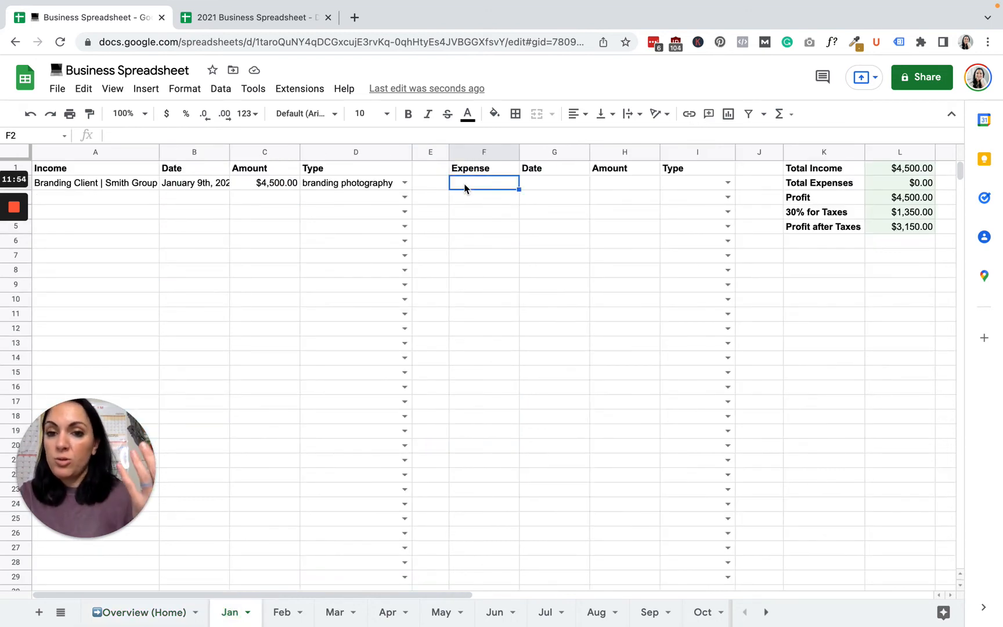
pyautogui.write('Lunch w')
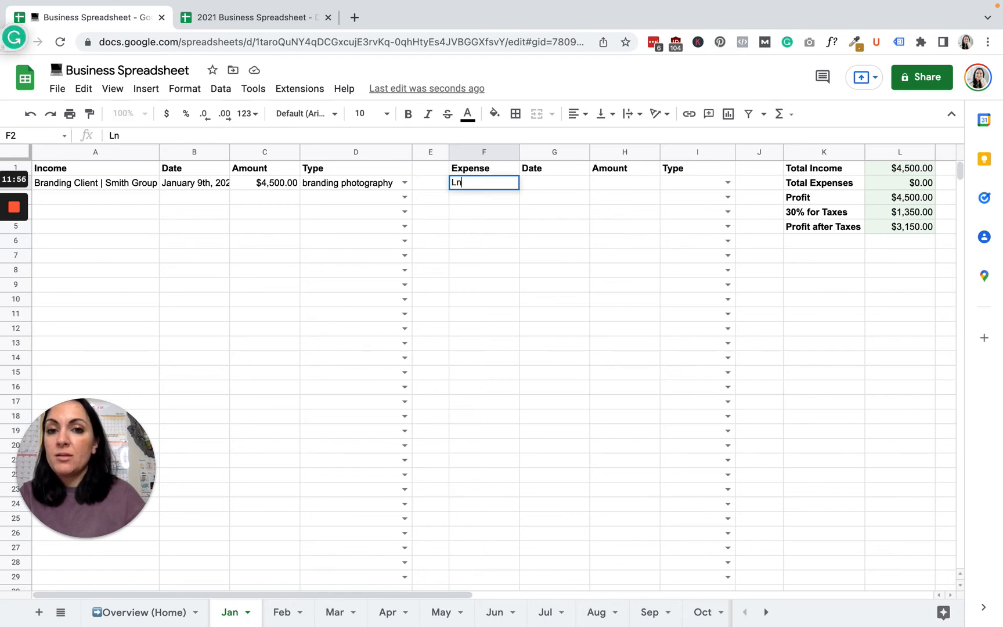
pyautogui.write('ith Brandi')
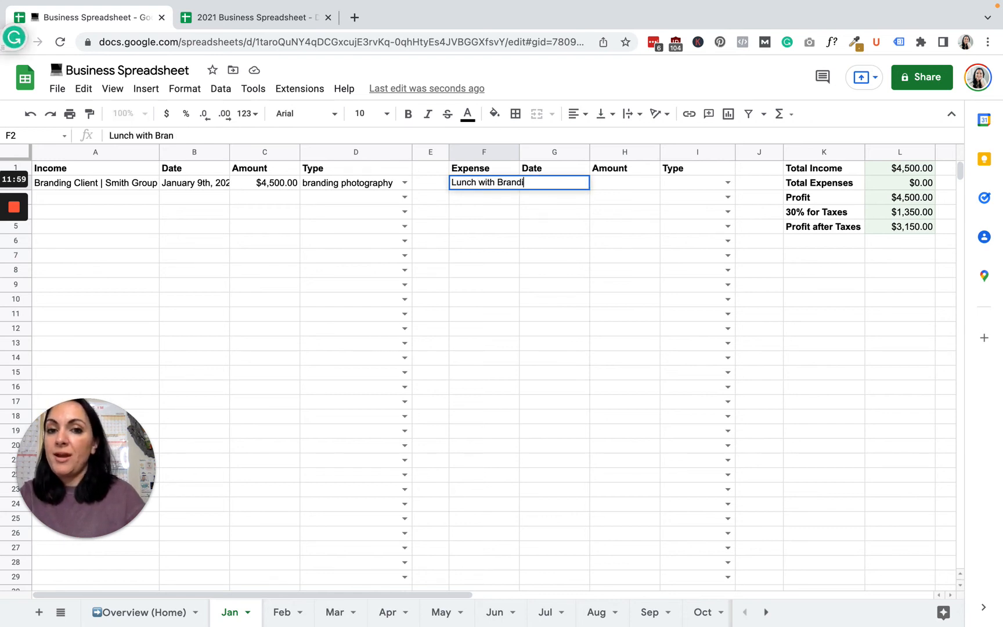
pyautogui.write('ng Session |')
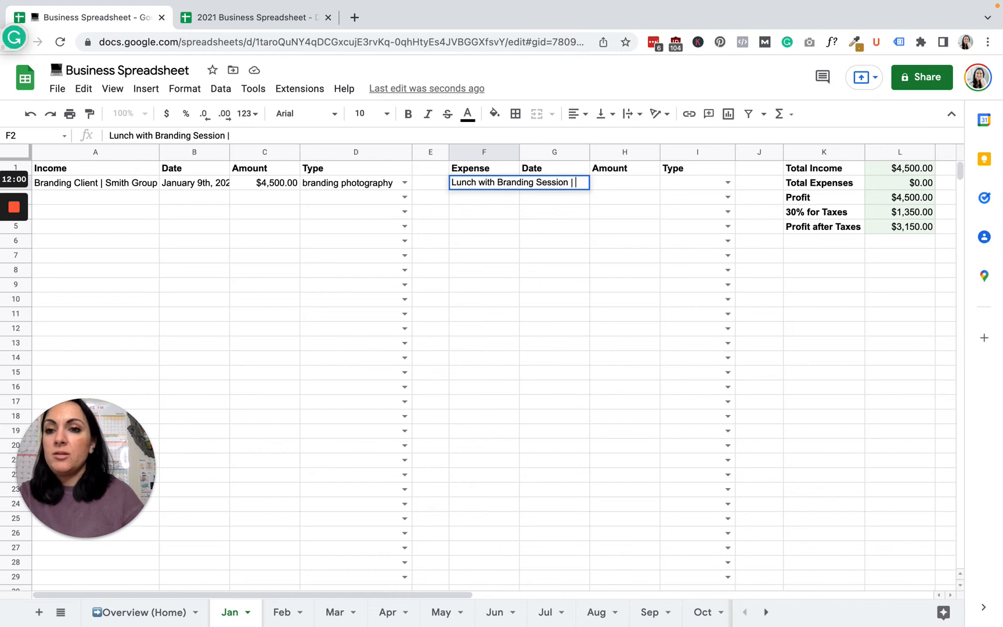
pyautogui.write(' Smith Group')
pyautogui.click(548, 271)
# Step: Widen the Expense column F and wrap the text in cell F2
pyautogui.click(560, 189)
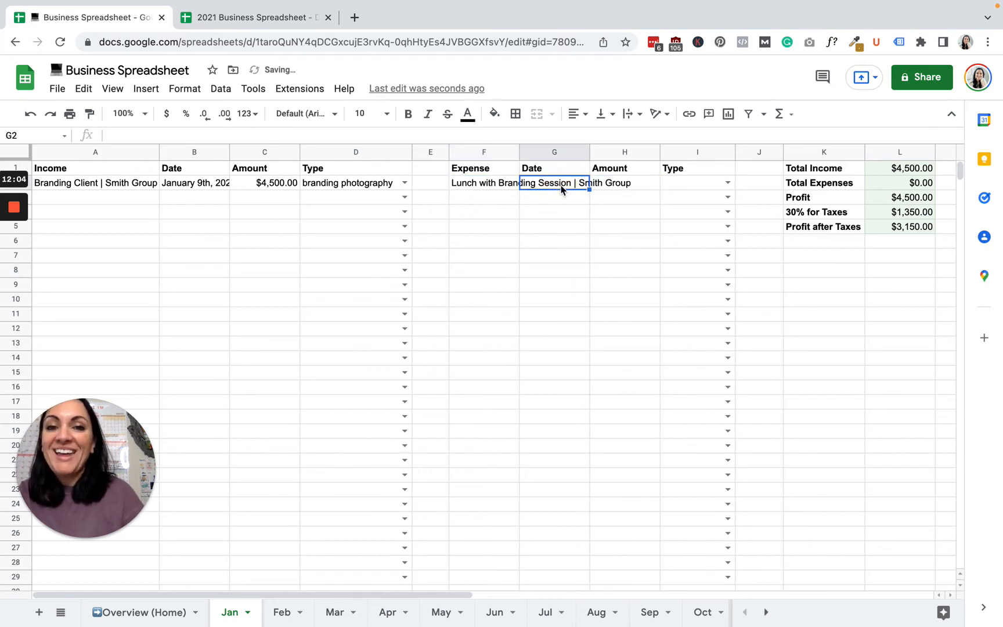
pyautogui.click(496, 184)
pyautogui.moveTo(518, 154); pyautogui.dragTo(551, 153)
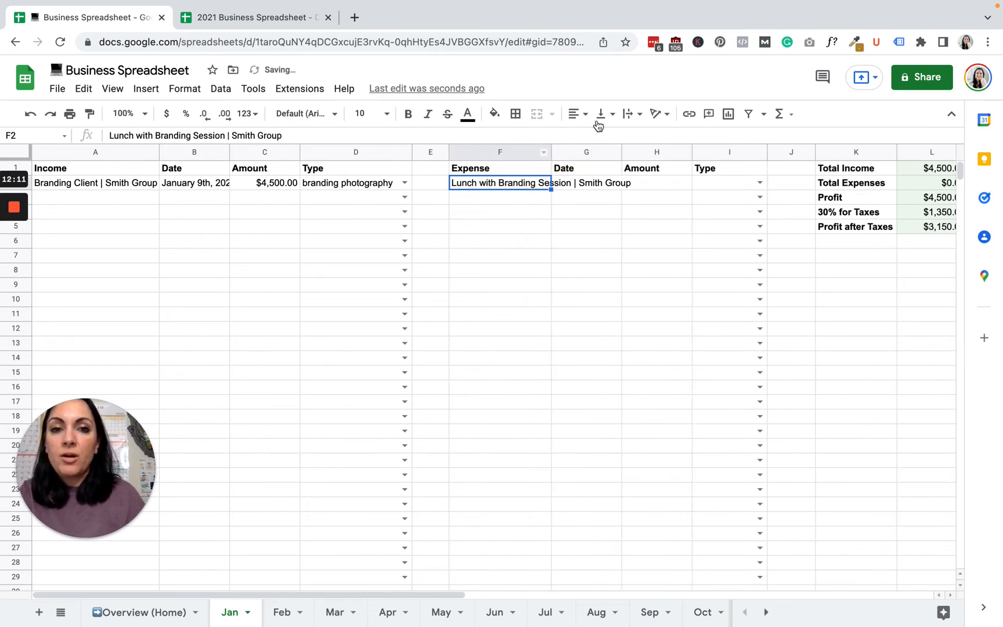
pyautogui.click(631, 114)
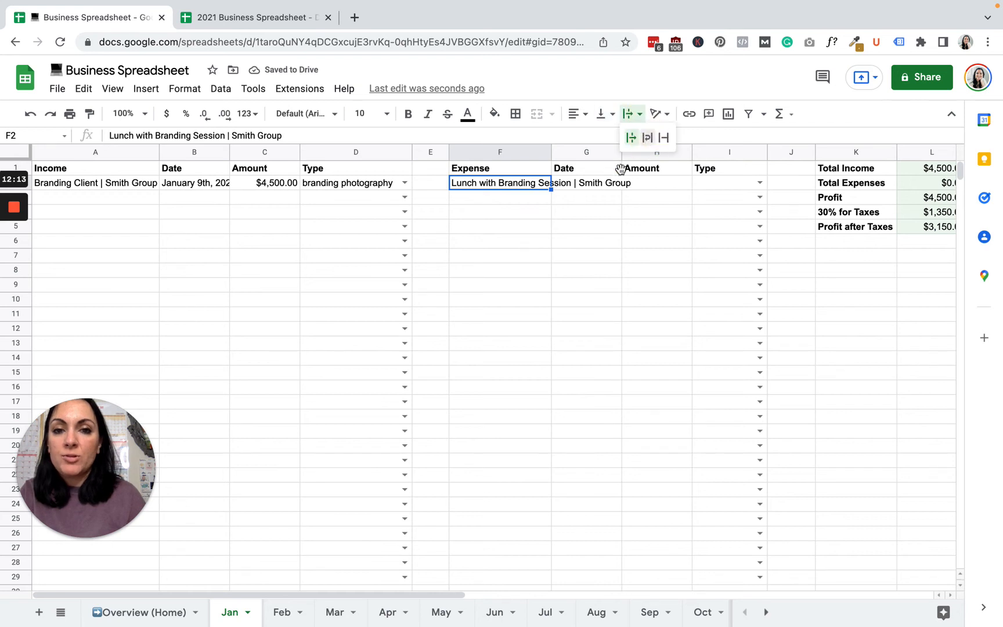
pyautogui.click(646, 137)
# Step: Complete the expense entry in row 2 with date "Jan. 9th, 2022", amount 18 and type "food"
pyautogui.click(578, 197)
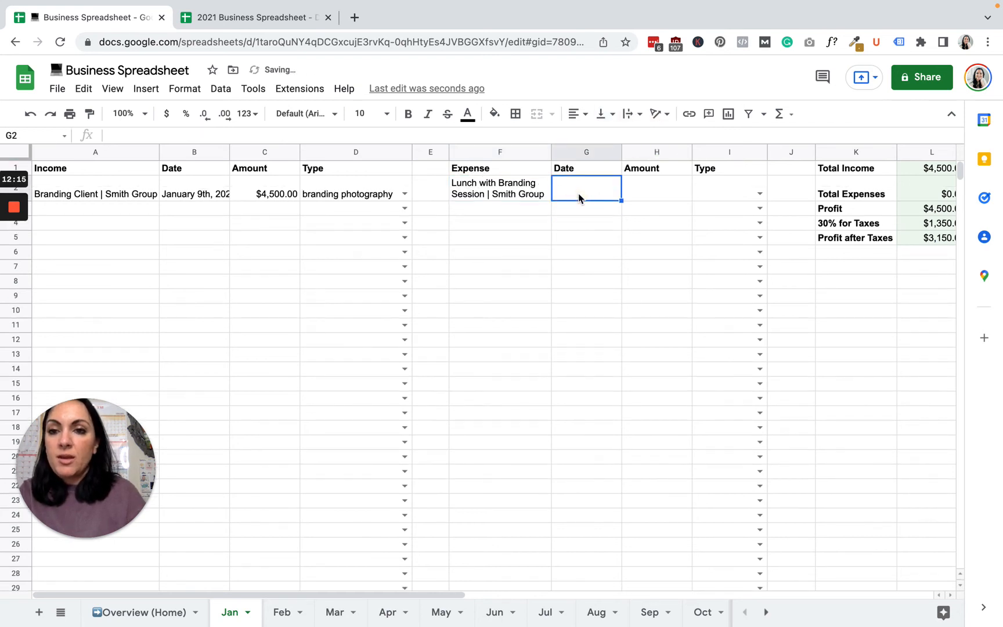
pyautogui.write('Jan. 9th, 2022')
pyautogui.click(651, 197)
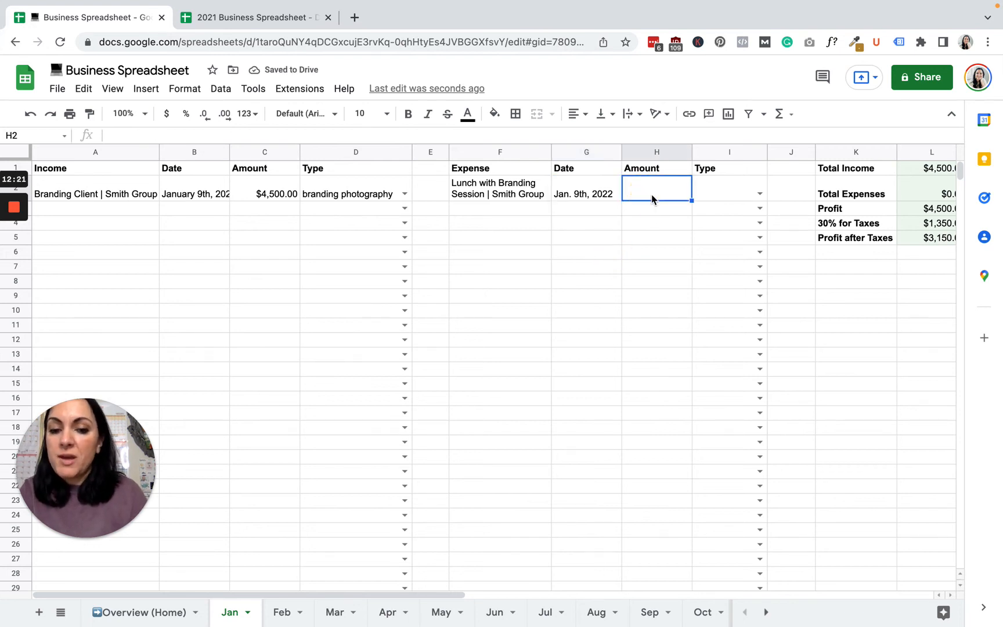
pyautogui.write('18')
pyautogui.click(643, 255)
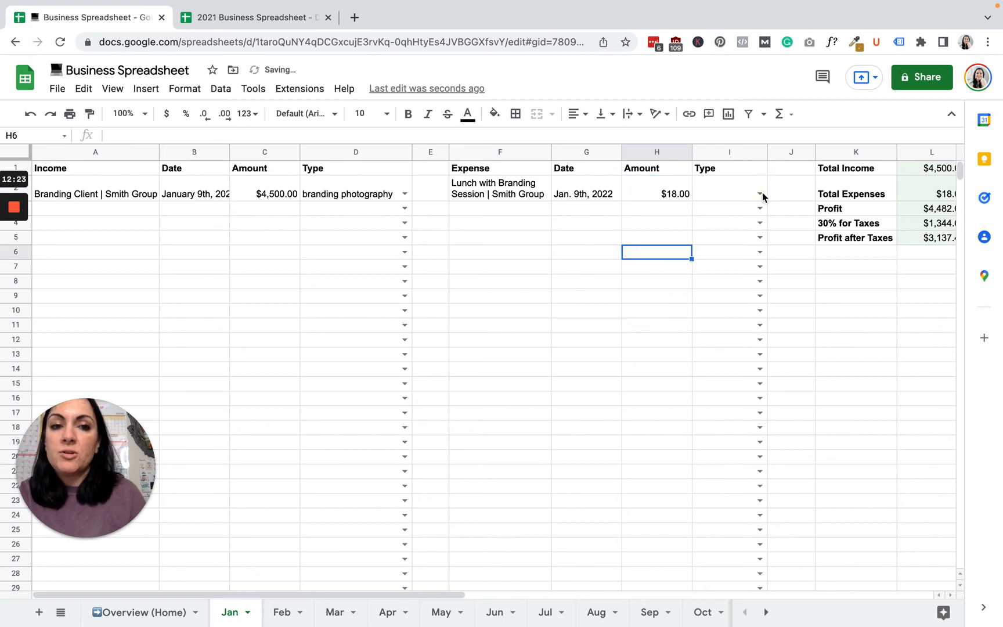
pyautogui.click(760, 193)
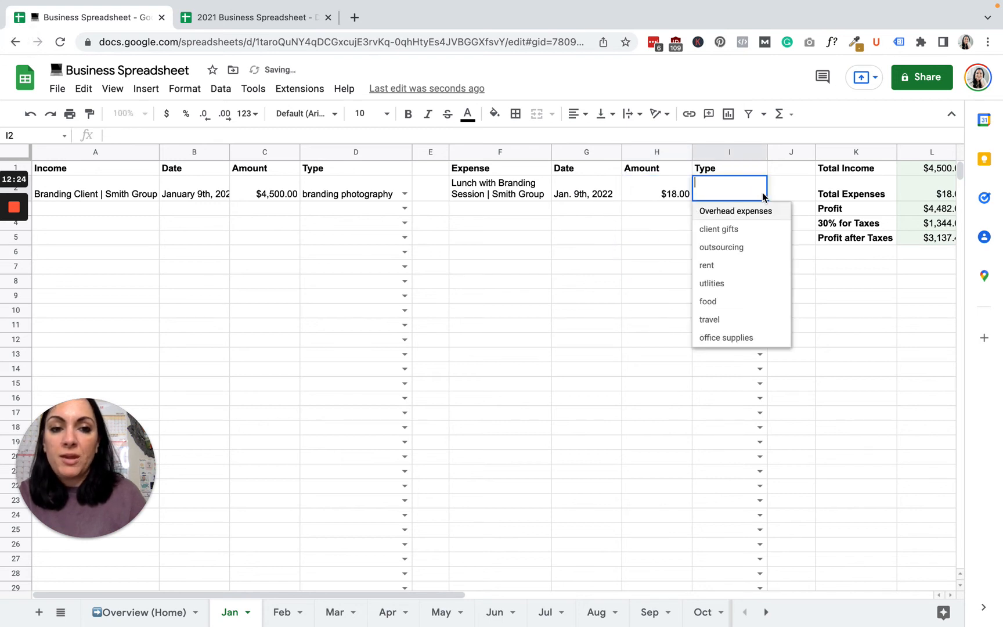
pyautogui.click(715, 300)
pyautogui.click(632, 270)
# Step: Review the Jan sheet's profit and tax summary and the year-to-date figures on the Overview sheet
pyautogui.hscroll(3, 796, 285)
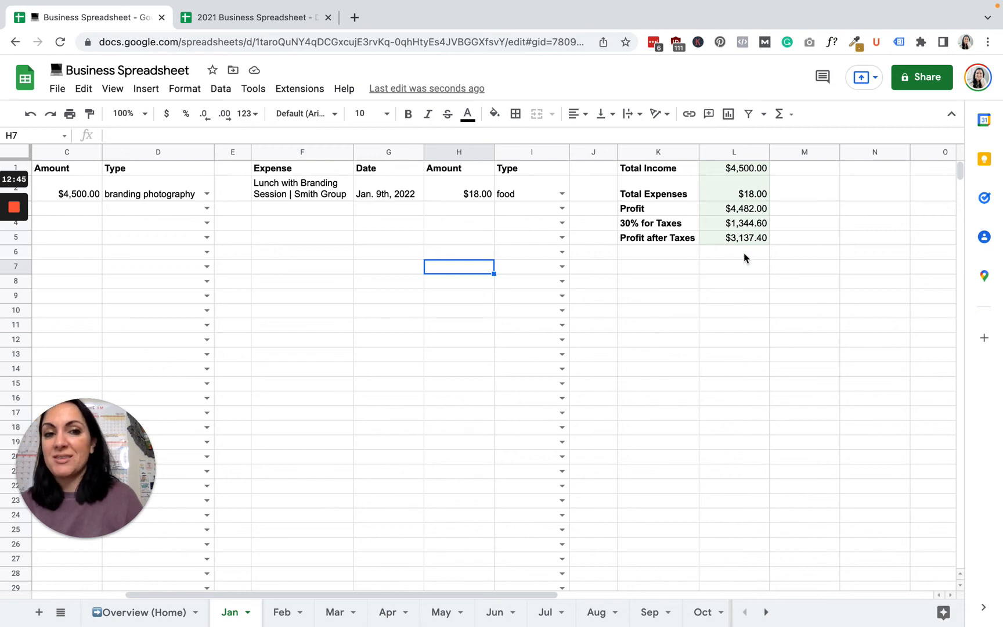
pyautogui.hscroll(-5, 674, 310)
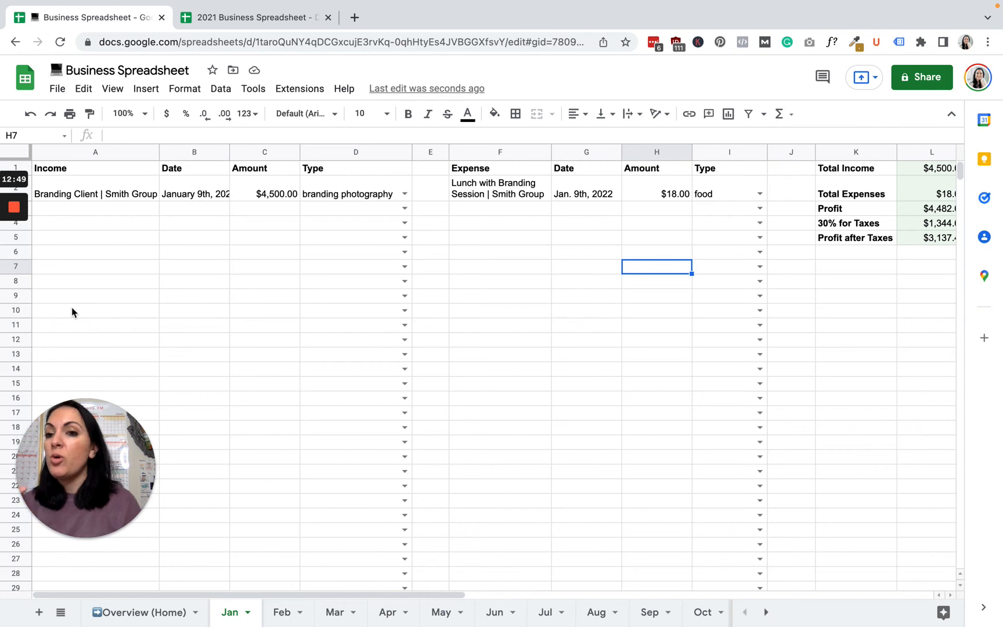
pyautogui.click(58, 213)
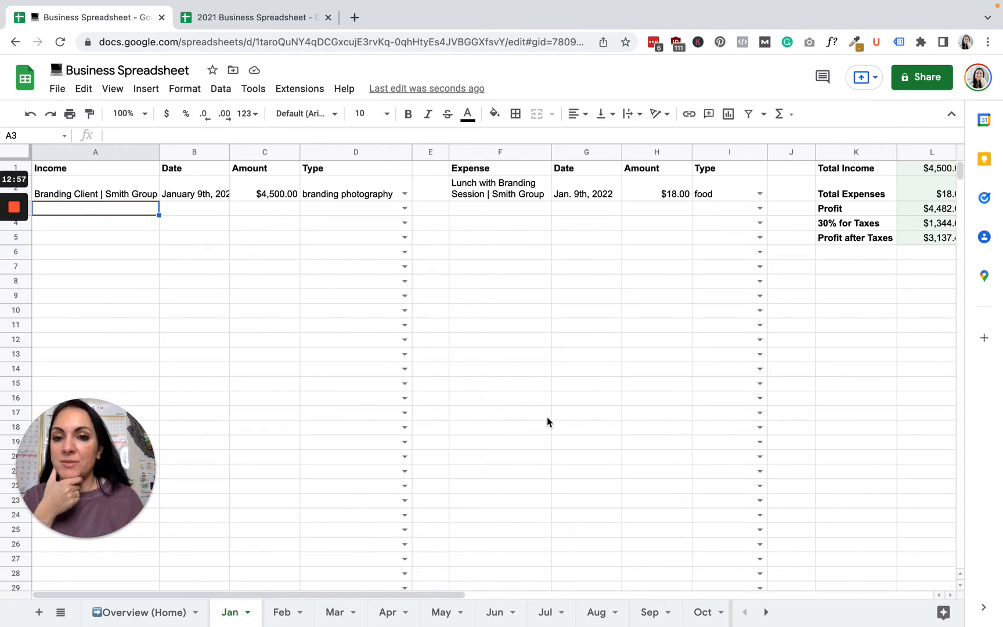
pyautogui.hscroll(5, 803, 306)
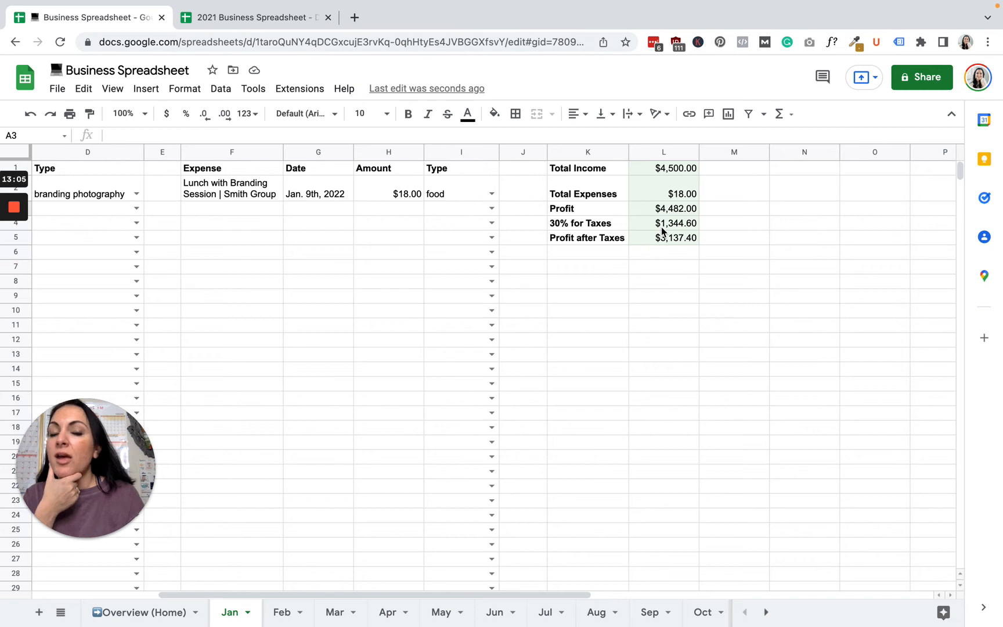
pyautogui.click(150, 611)
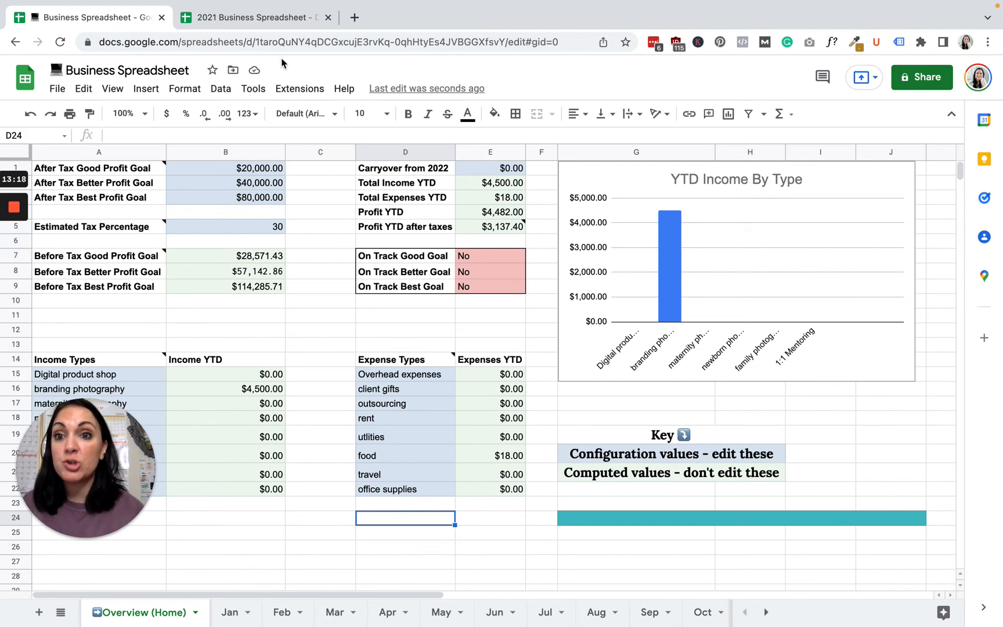
# Step: Switch to the 2021 Business Spreadsheet and examine the income, expenses and monthly summary on its Jan sheet
pyautogui.click(262, 18)
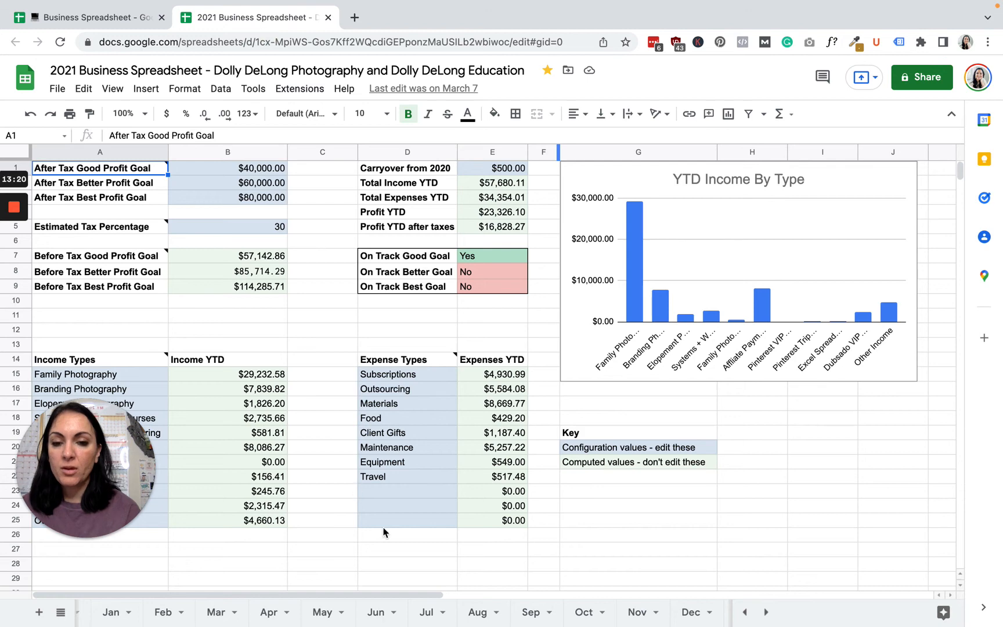
pyautogui.click(112, 617)
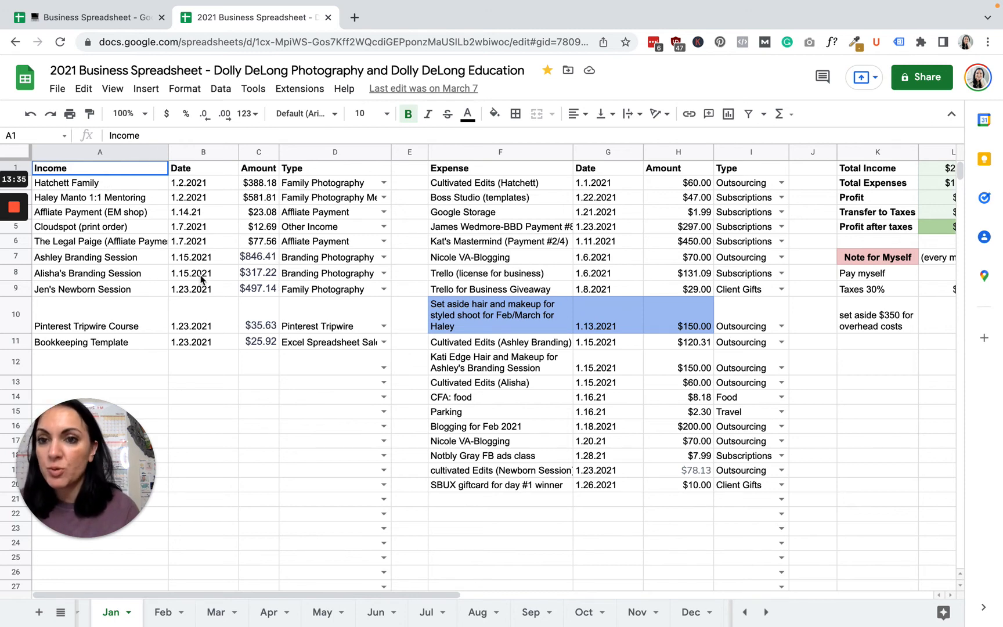
pyautogui.hscroll(5, 577, 208)
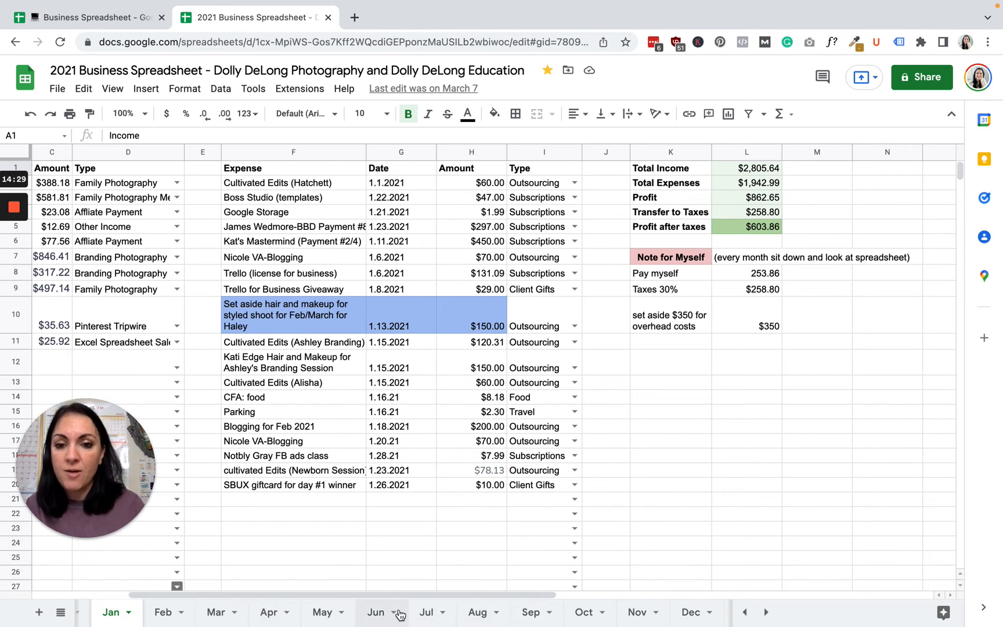
# Step: Open the Overview sheet of the 2021 Business Spreadsheet and review its profit goals and year-to-date income and expenses by type
pyautogui.hscroll(-1, 400, 615)
pyautogui.hscroll(-10, 401, 614)
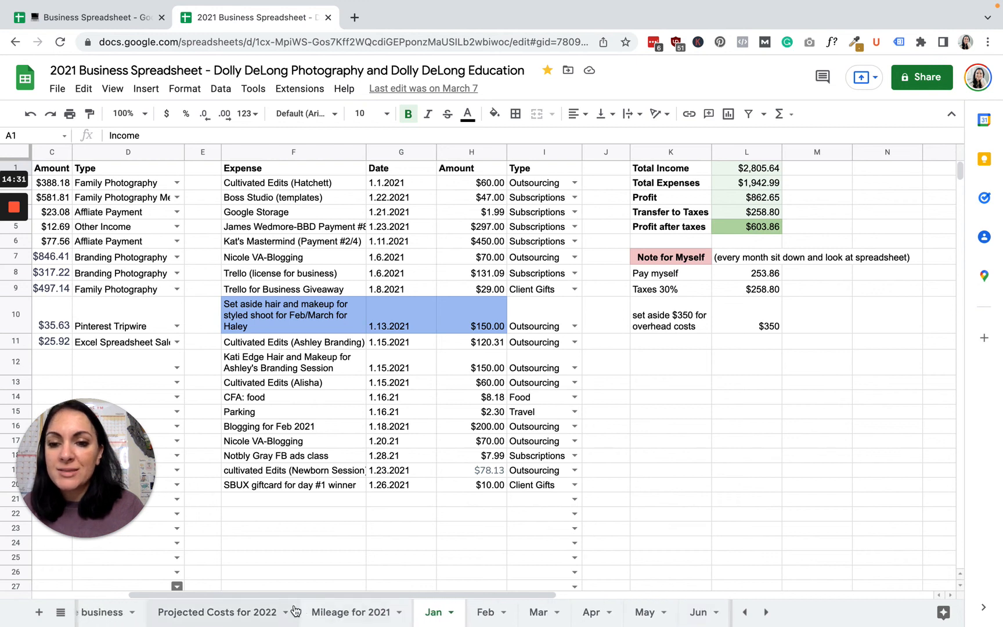
pyautogui.hscroll(-15, 302, 613)
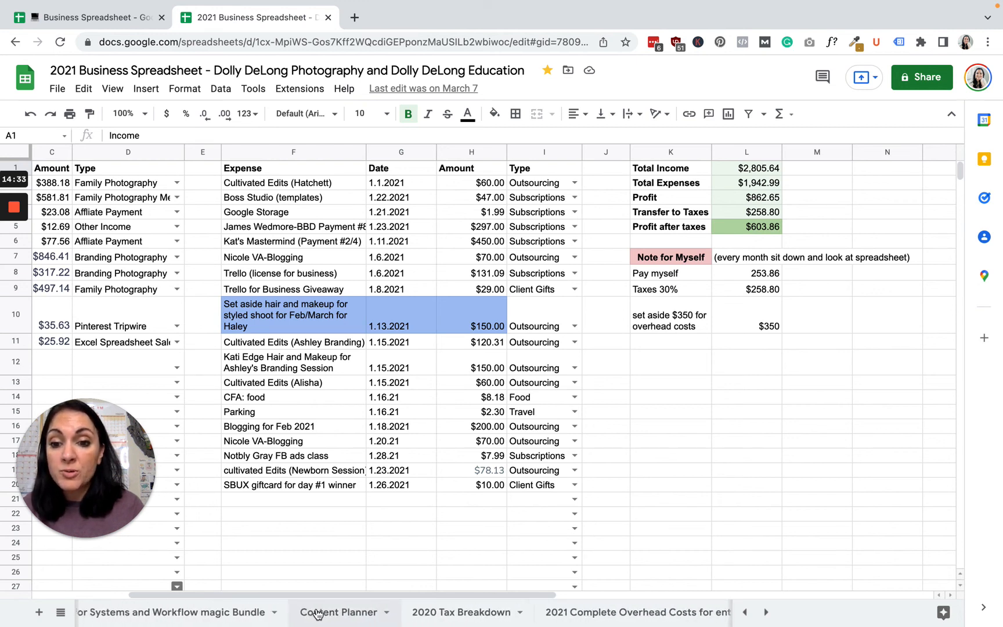
pyautogui.hscroll(-1, 317, 614)
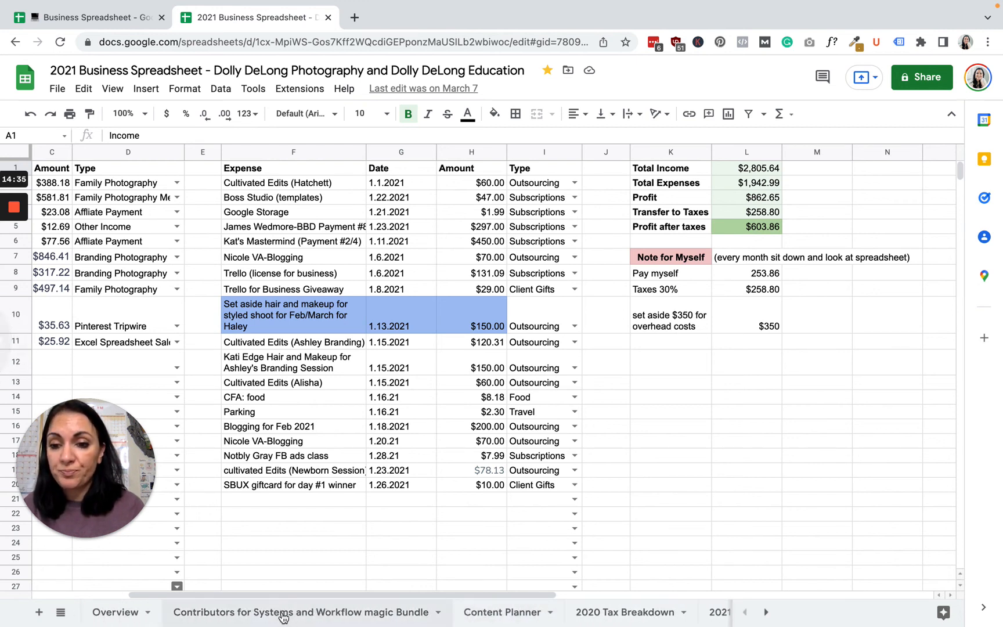
pyautogui.click(119, 611)
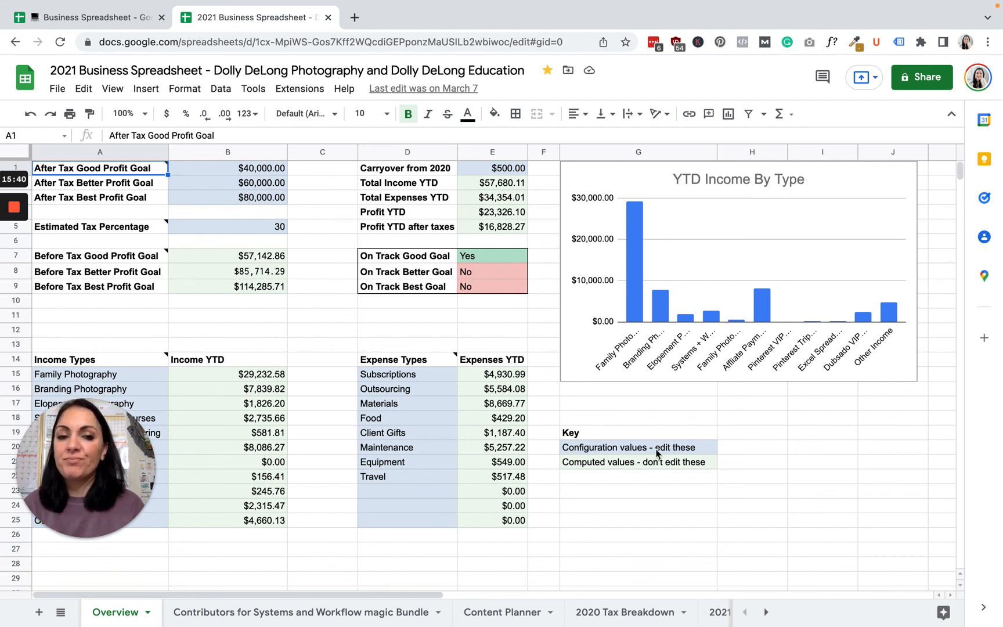
# Step: Look over the names of the 2021 file's extra planning and cost sheets, and return to the Business Spreadsheet's overview
pyautogui.hscroll(5, 606, 615)
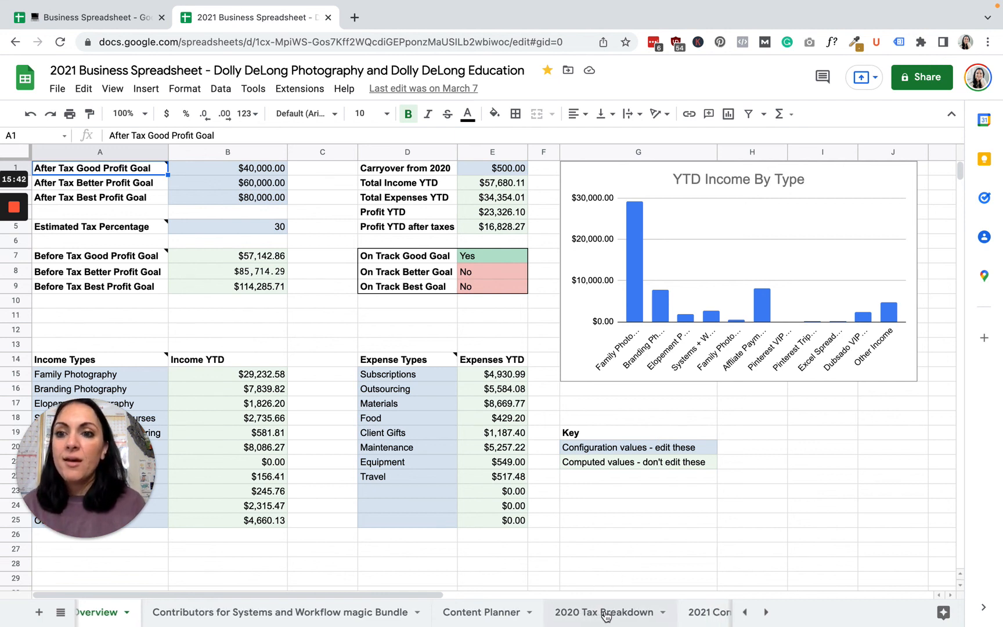
pyautogui.hscroll(4, 605, 615)
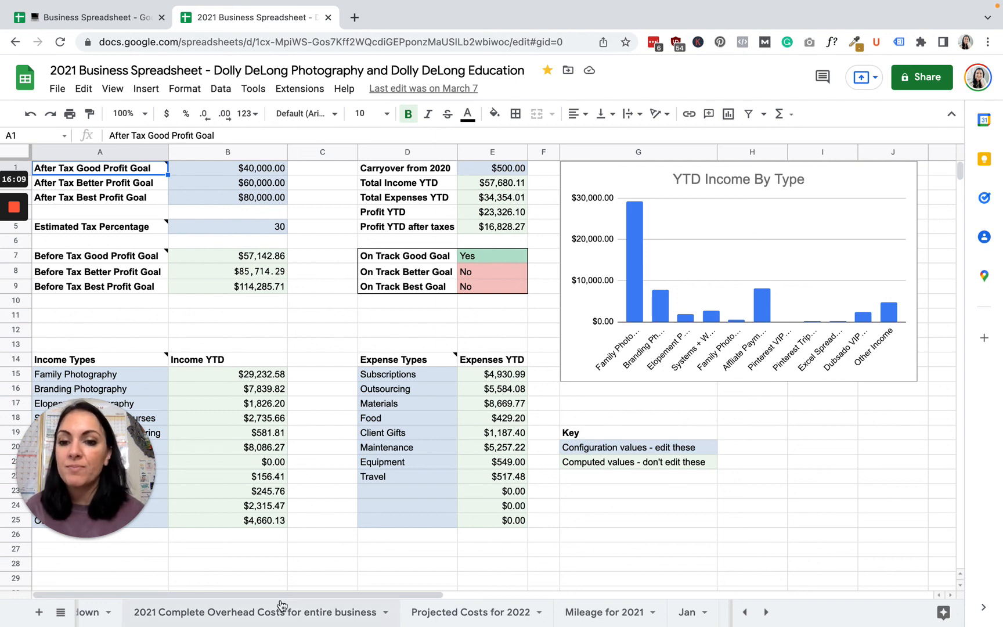
pyautogui.click(108, 18)
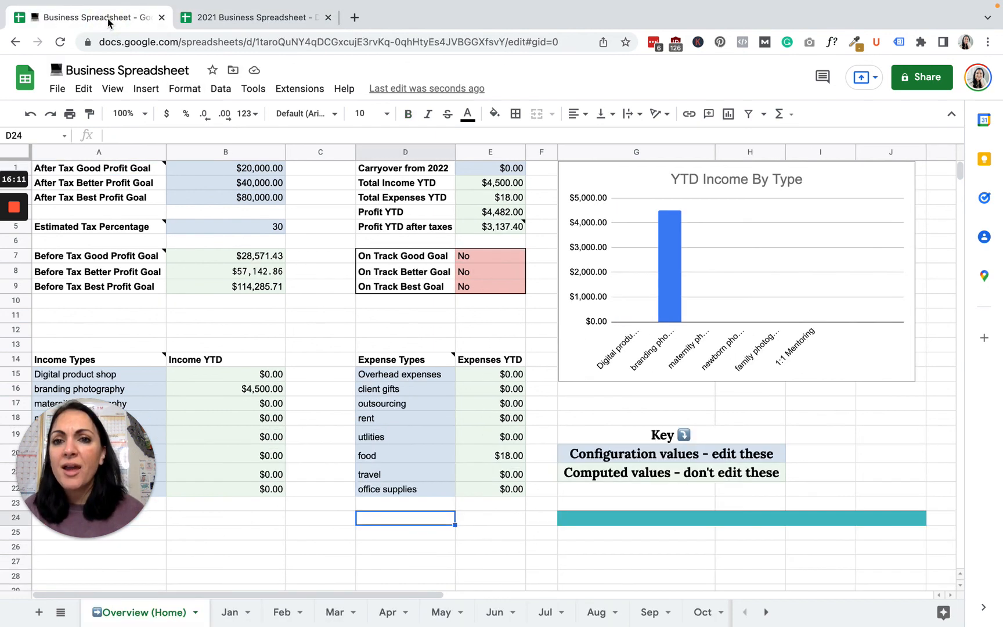